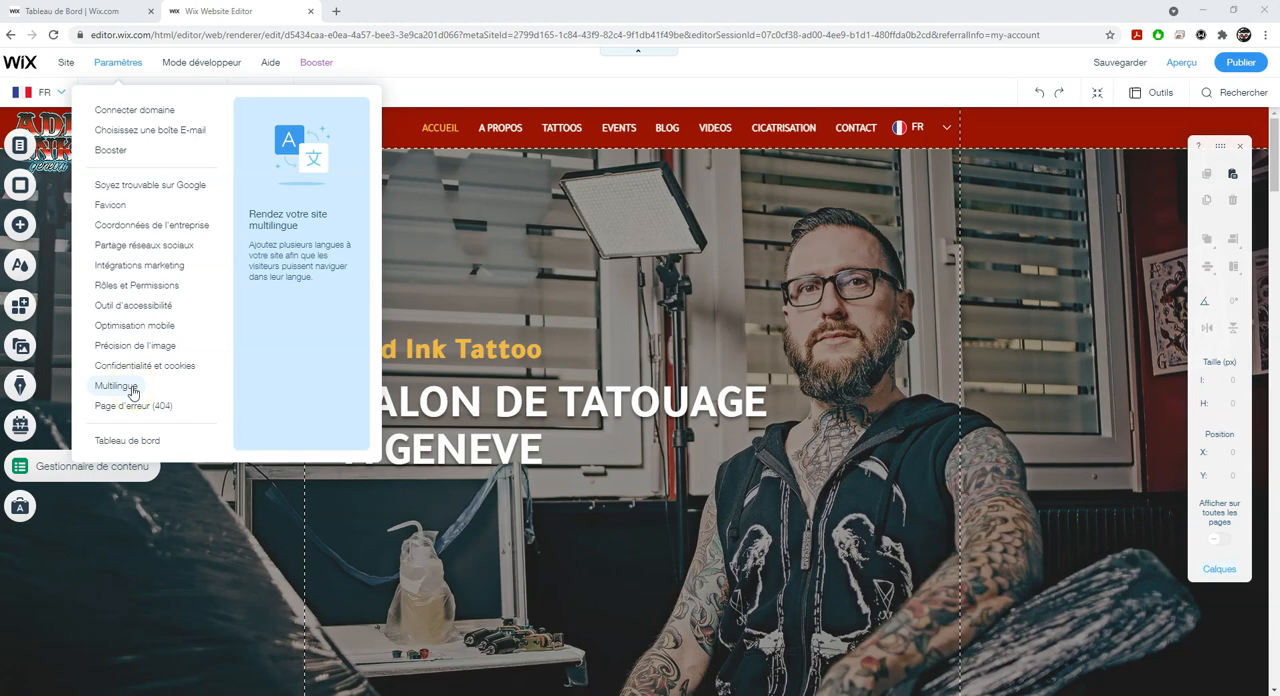
- Open the blog's list of published posts and check the languages available for filtering
click(255, 178)
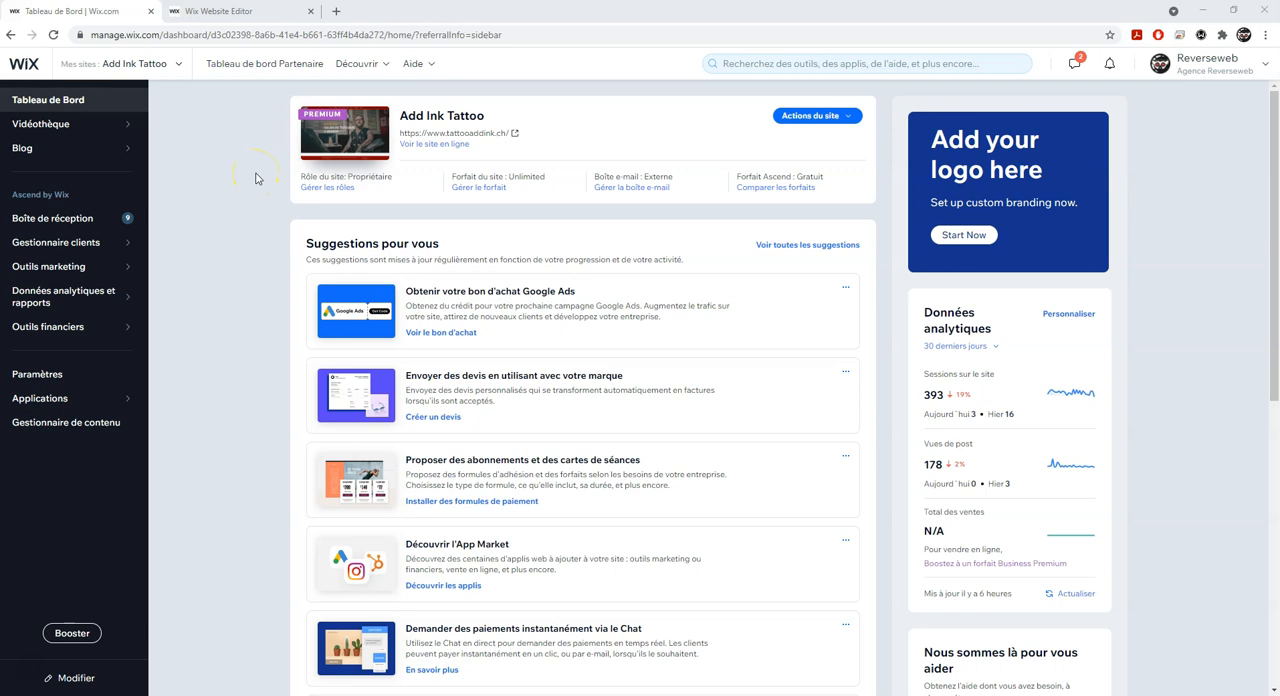
click(84, 148)
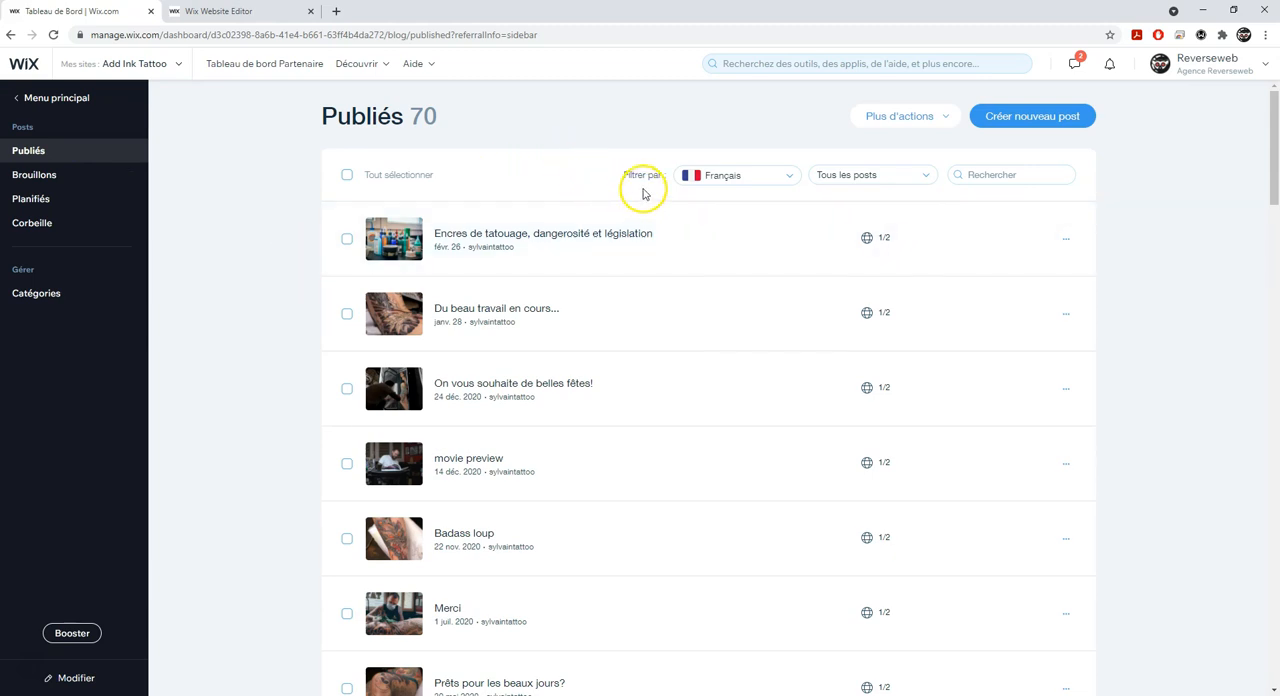
click(738, 186)
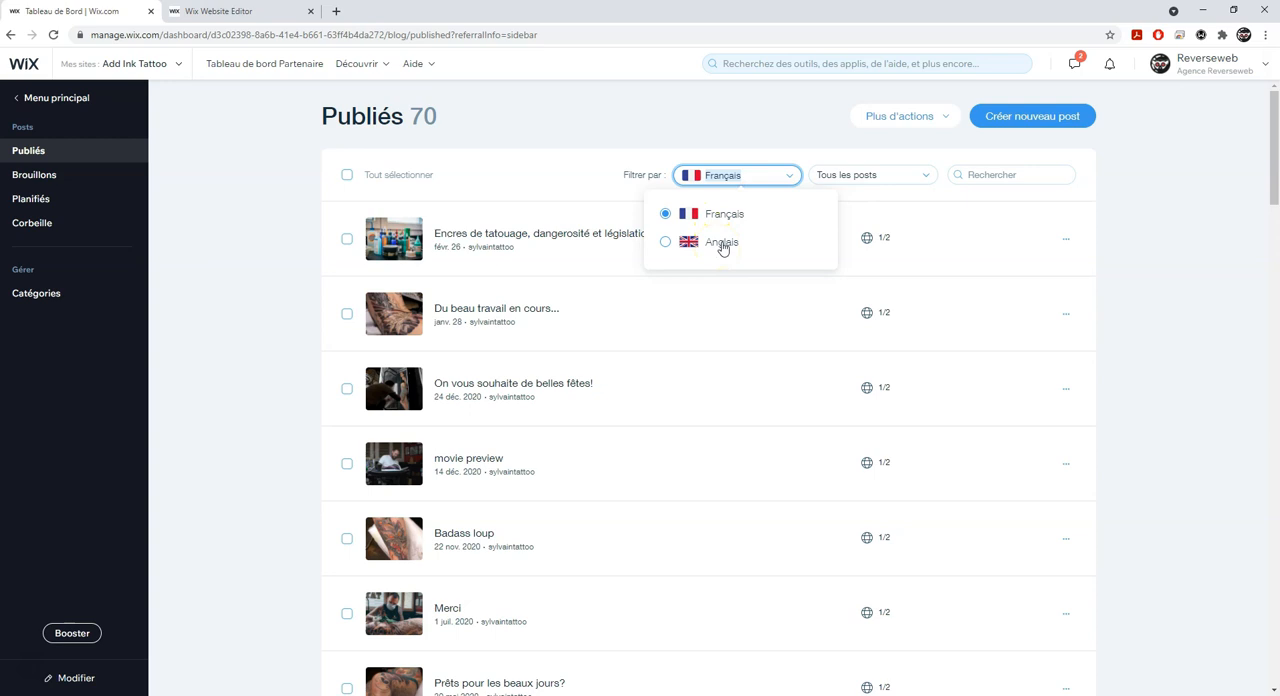
click(651, 134)
click(642, 181)
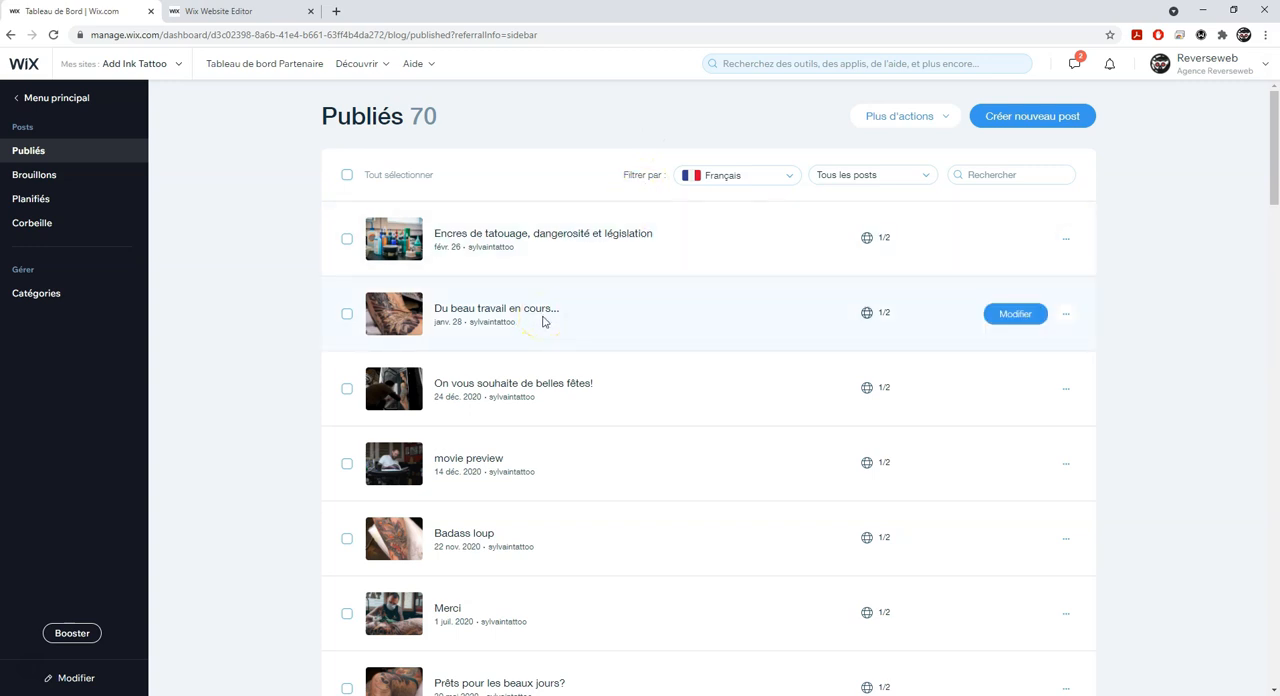
- Start an English translation of the post "Du beau travail en cours..."
click(1066, 315)
click(990, 318)
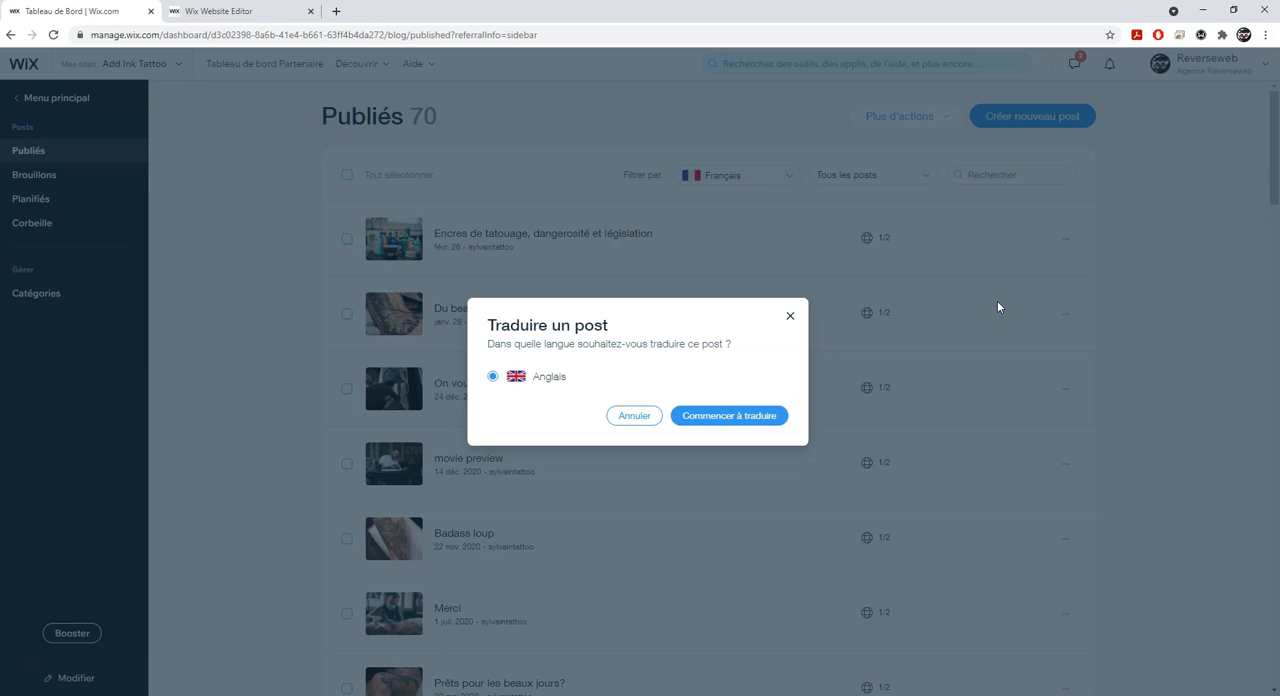
click(731, 416)
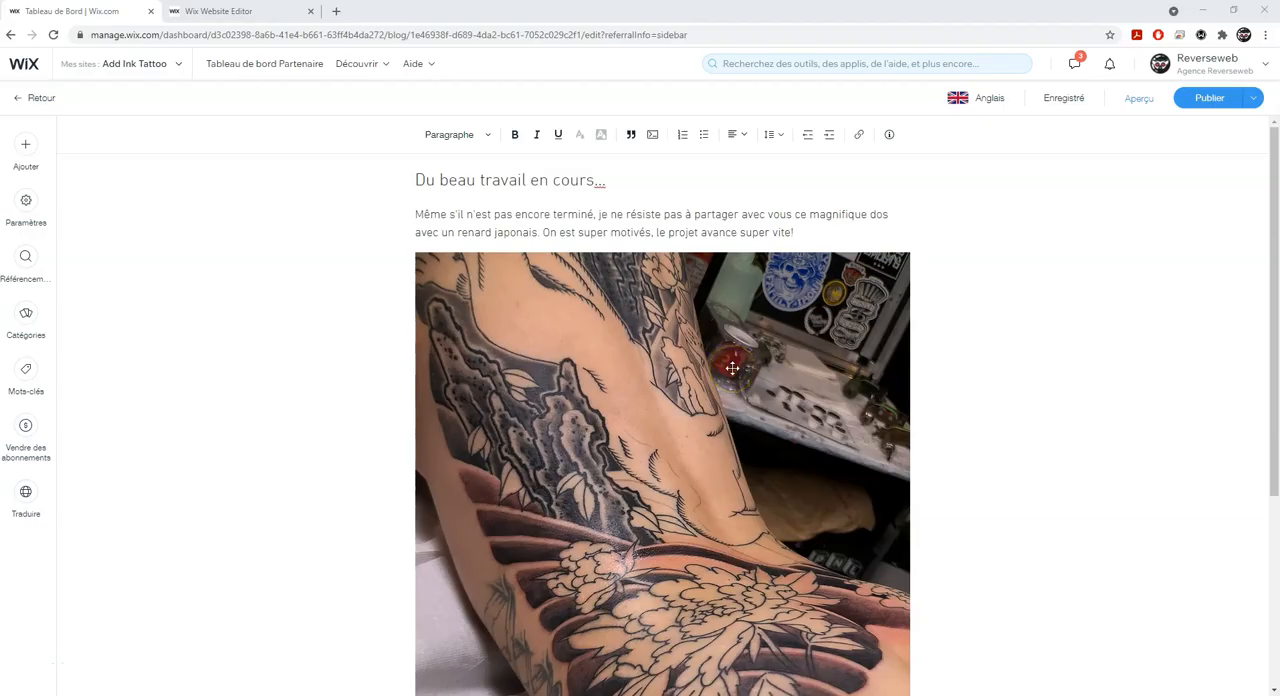
- Replace the post title with "Great work in progress ..." and the paragraph above the image with its English translation
click(657, 314)
click(543, 223)
click(597, 190)
drag(611, 185, 394, 186)
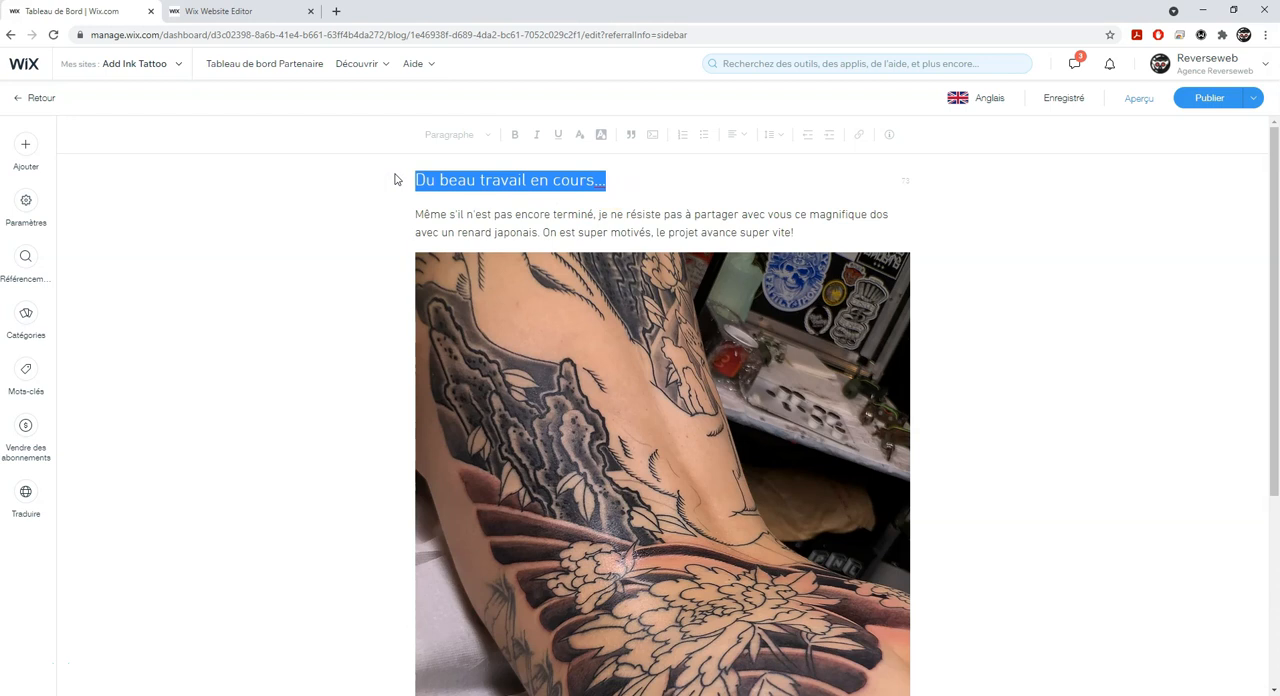
text(Great work in progress ...)
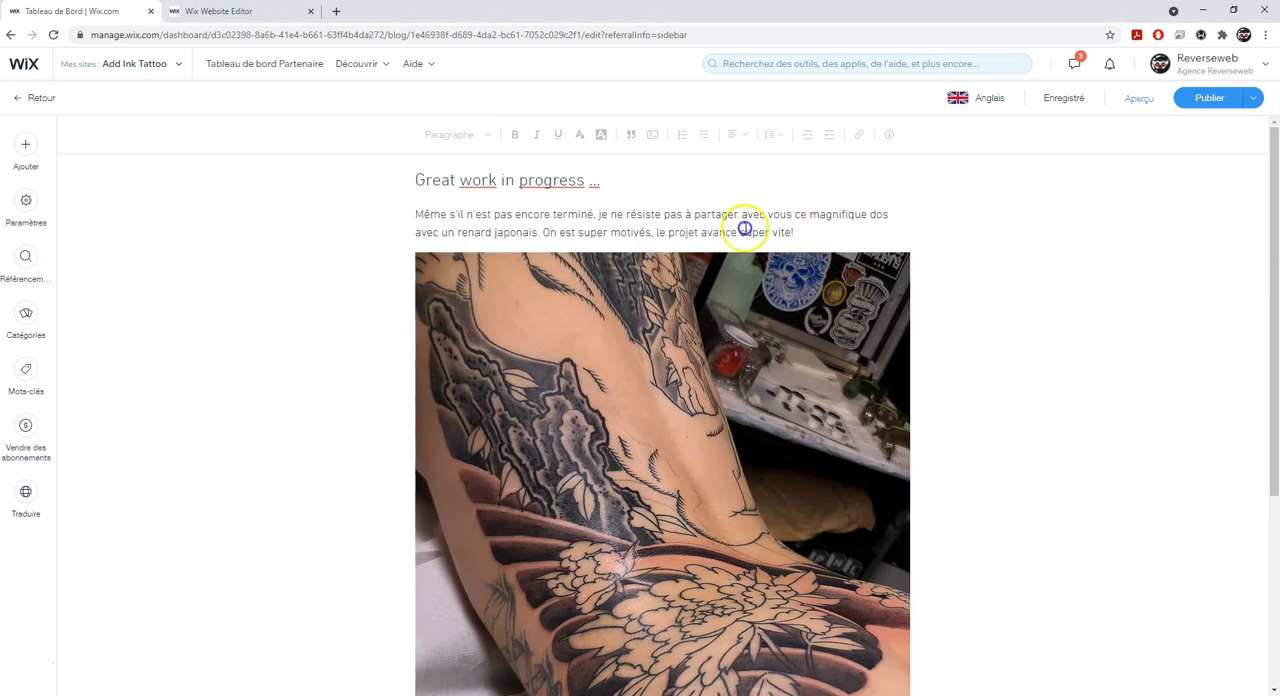
drag(794, 232, 411, 215)
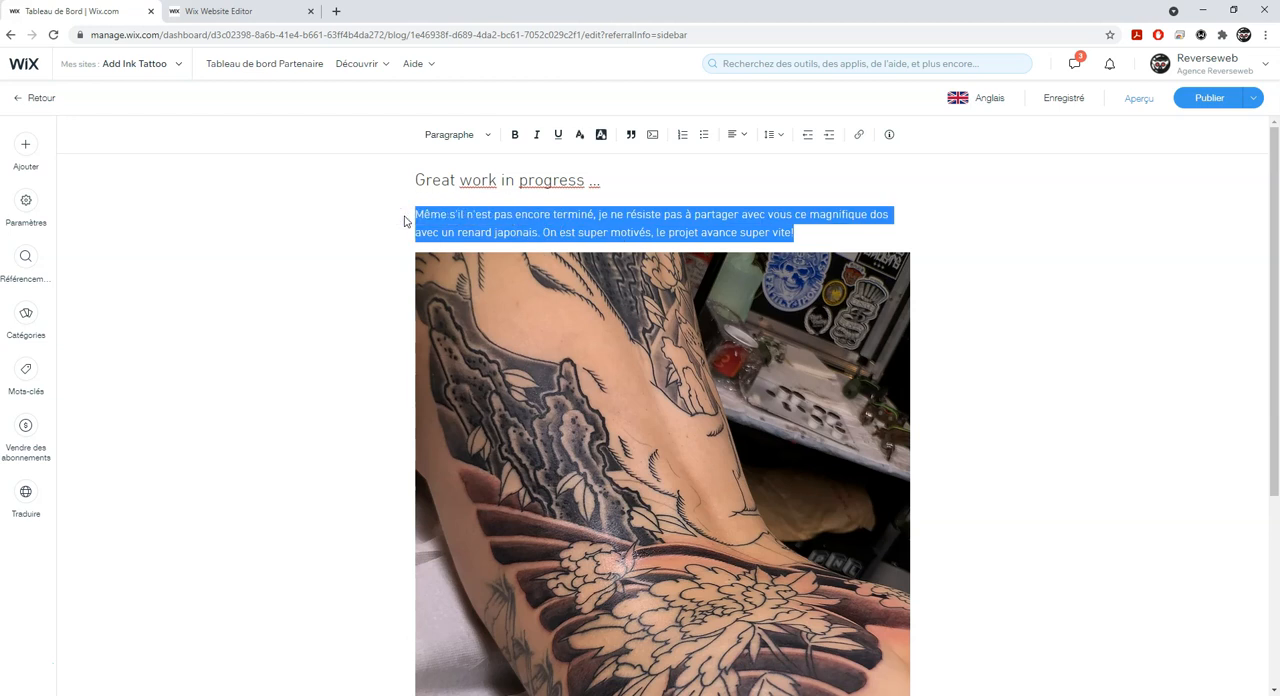
text(Even though it's not finished yet, I can't resist sharing this beautiful back with a Japanese fox with you. We are super motivated, the project is progressing super fast!)
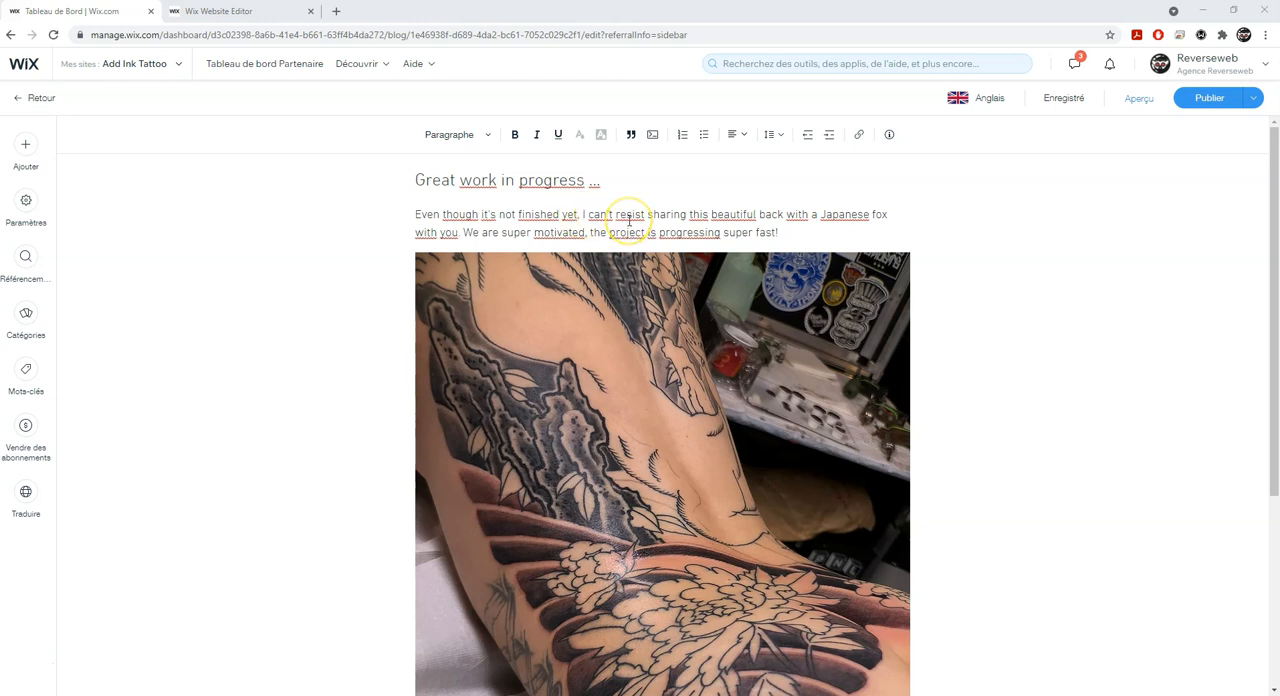
scroll(629, 218, down, 3)
click(443, 640)
text(feuhiqfthewuifuhiwe)
key(Return)
text(erfewshrfusuie)
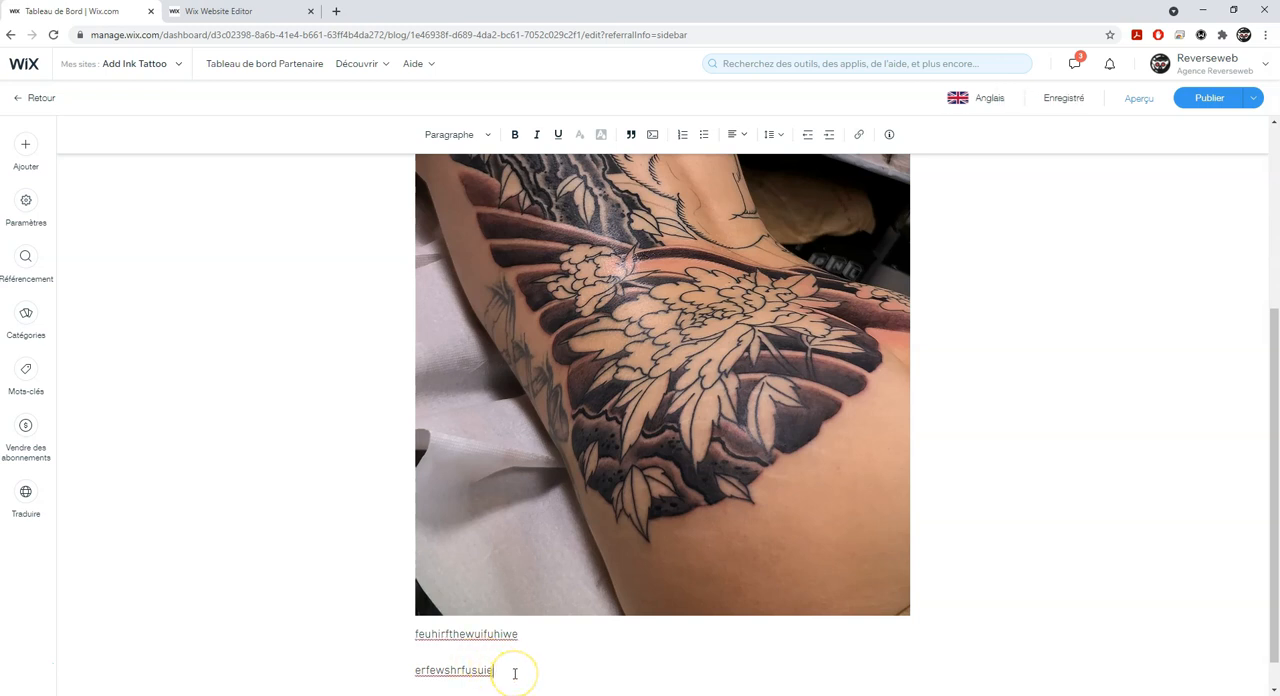
drag(508, 673, 415, 634)
key(BackSpace)
key(BackSpace)
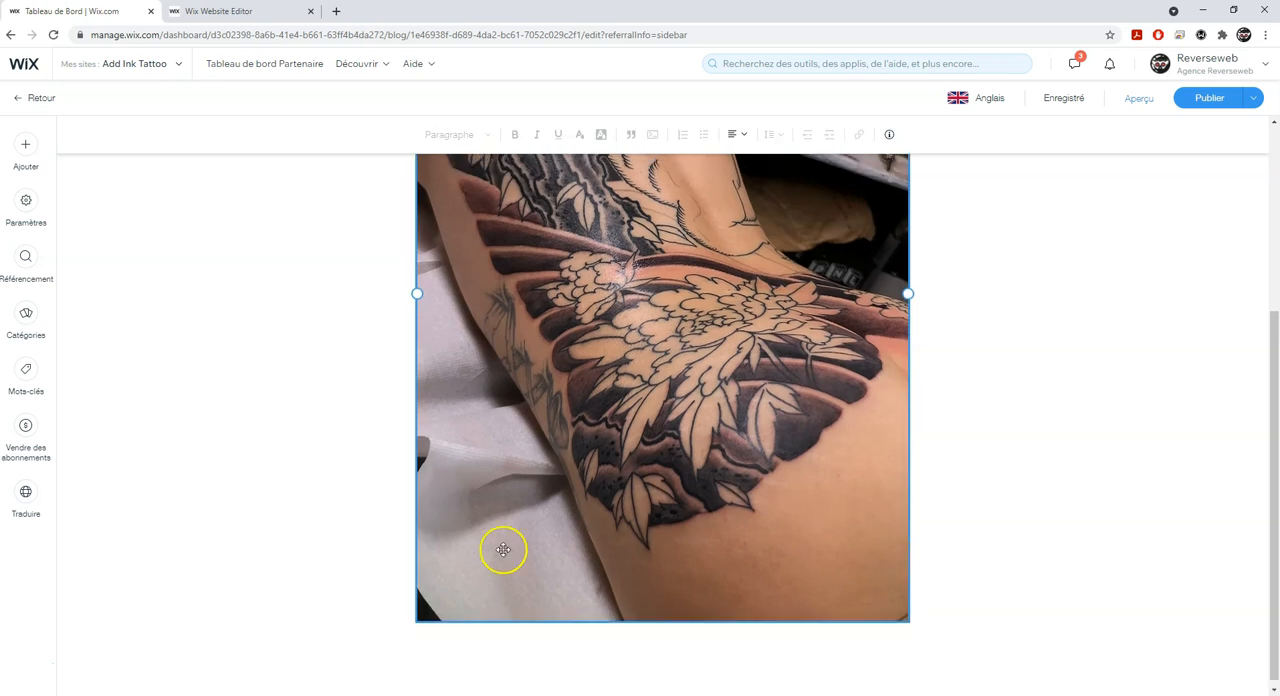
- Review the URL slug, title and description in the translated post's SEO settings
scroll(504, 539, up, 3)
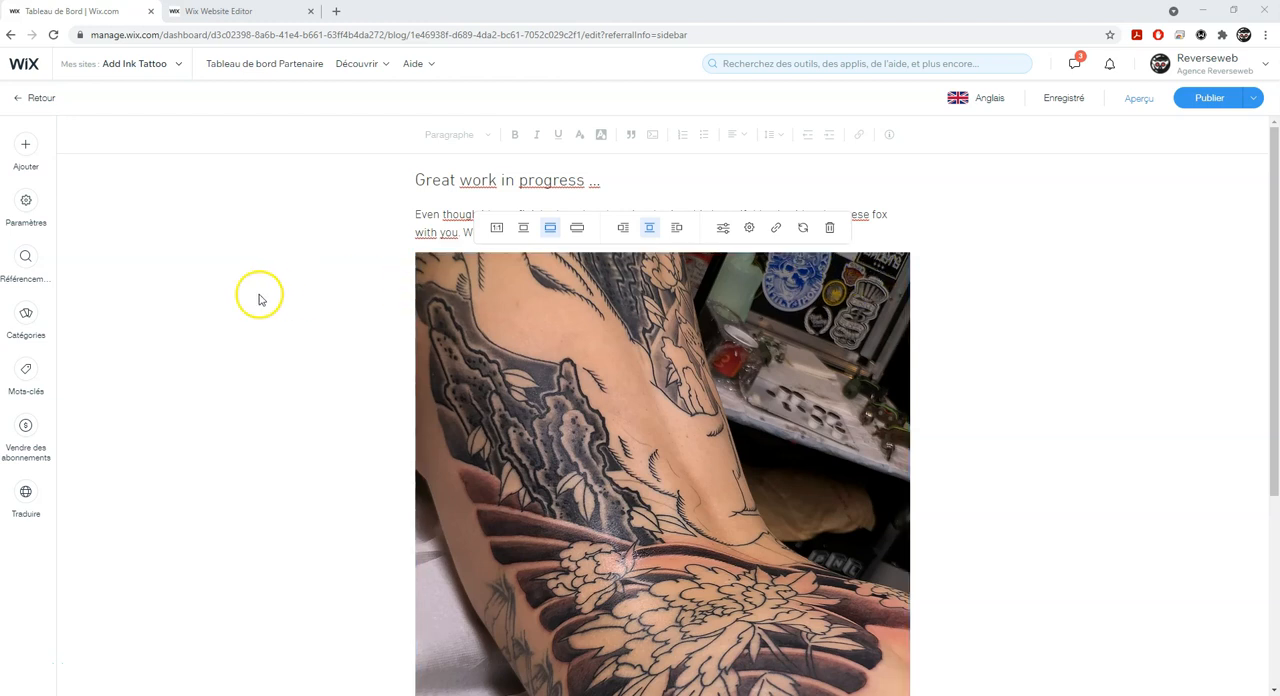
click(26, 257)
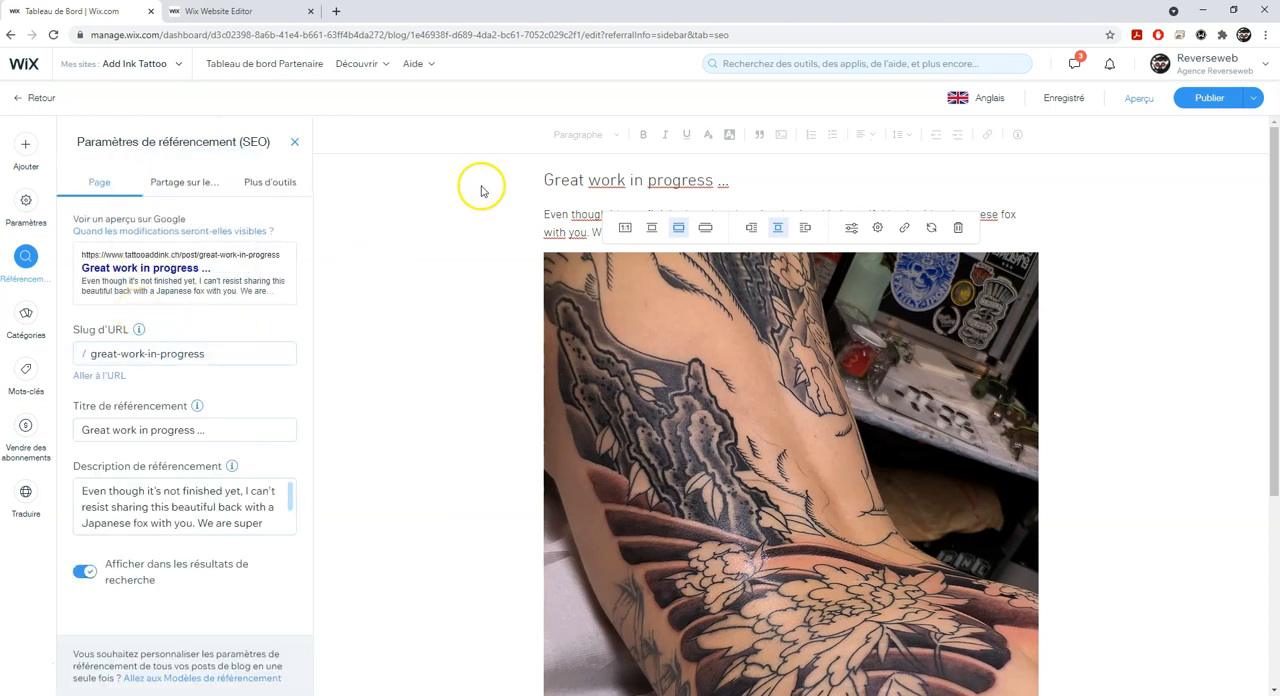
click(204, 355)
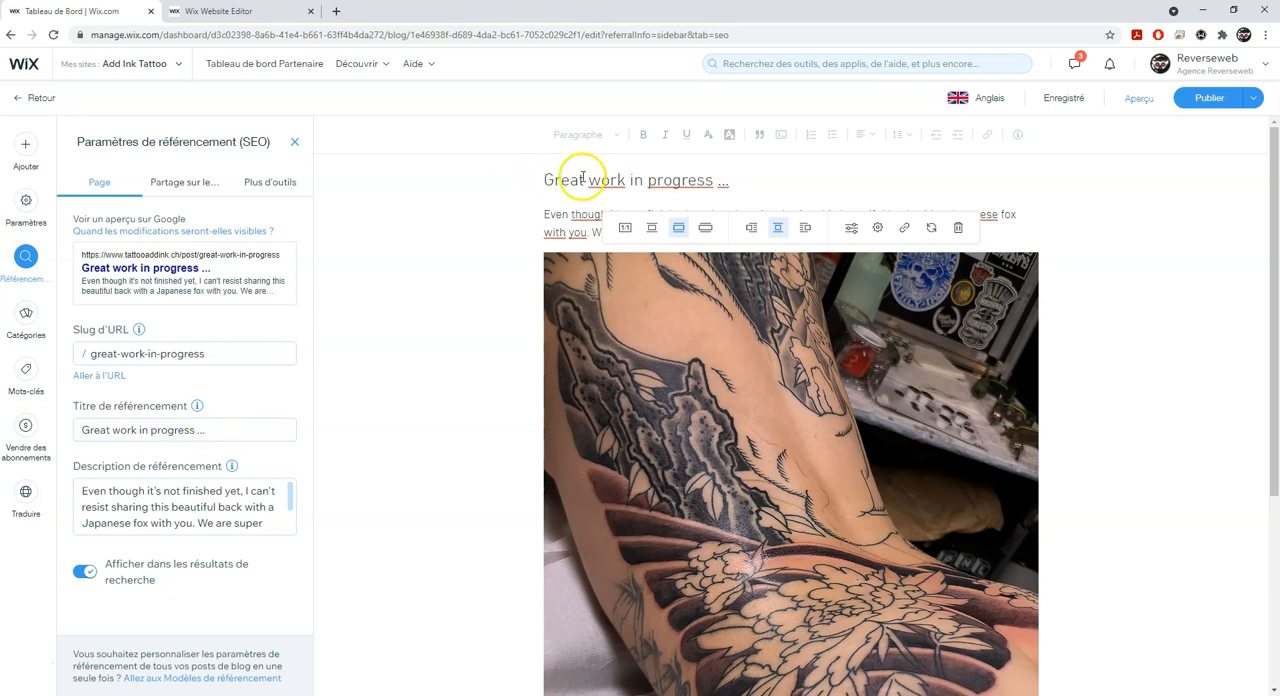
click(218, 507)
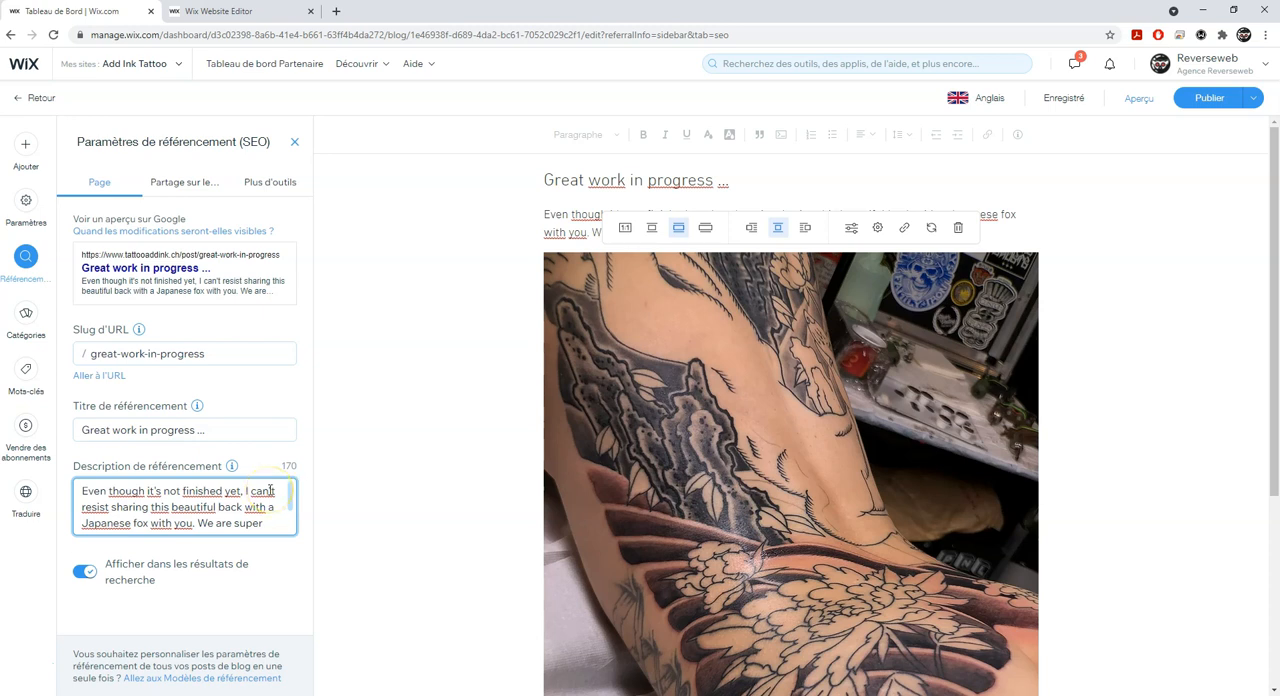
- Review the translated post's general and advanced settings, including the cover image and excerpt, and close them
click(26, 203)
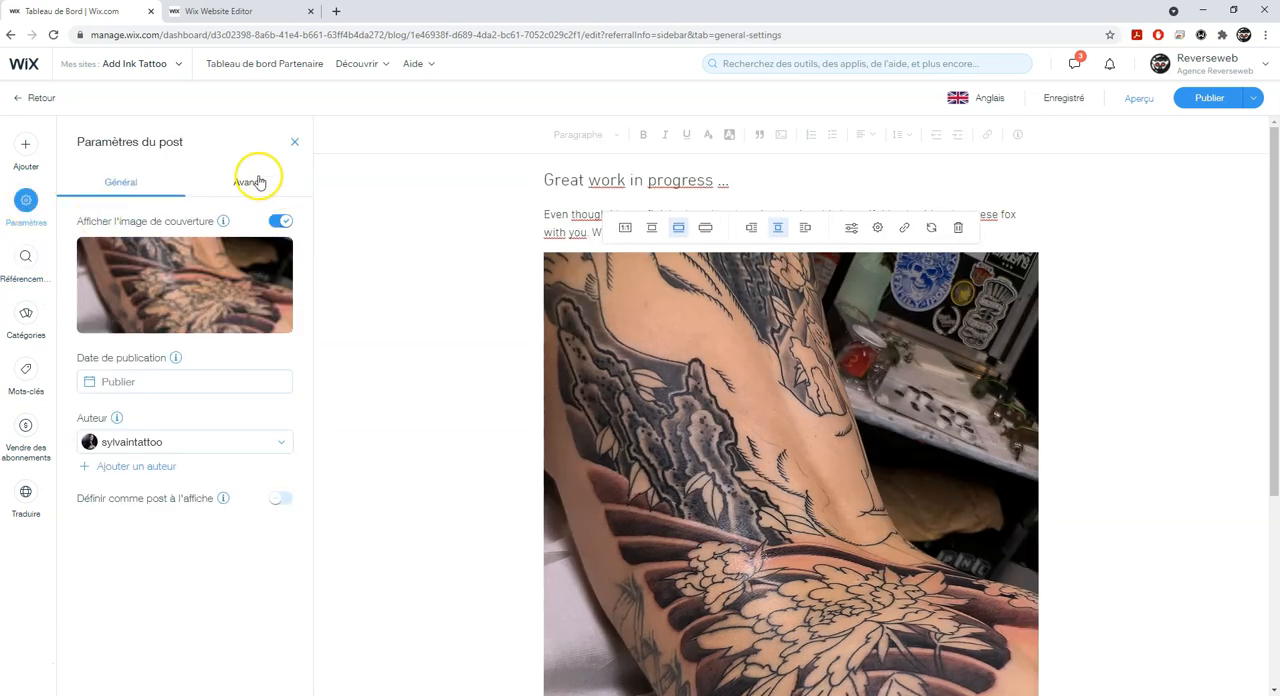
click(255, 178)
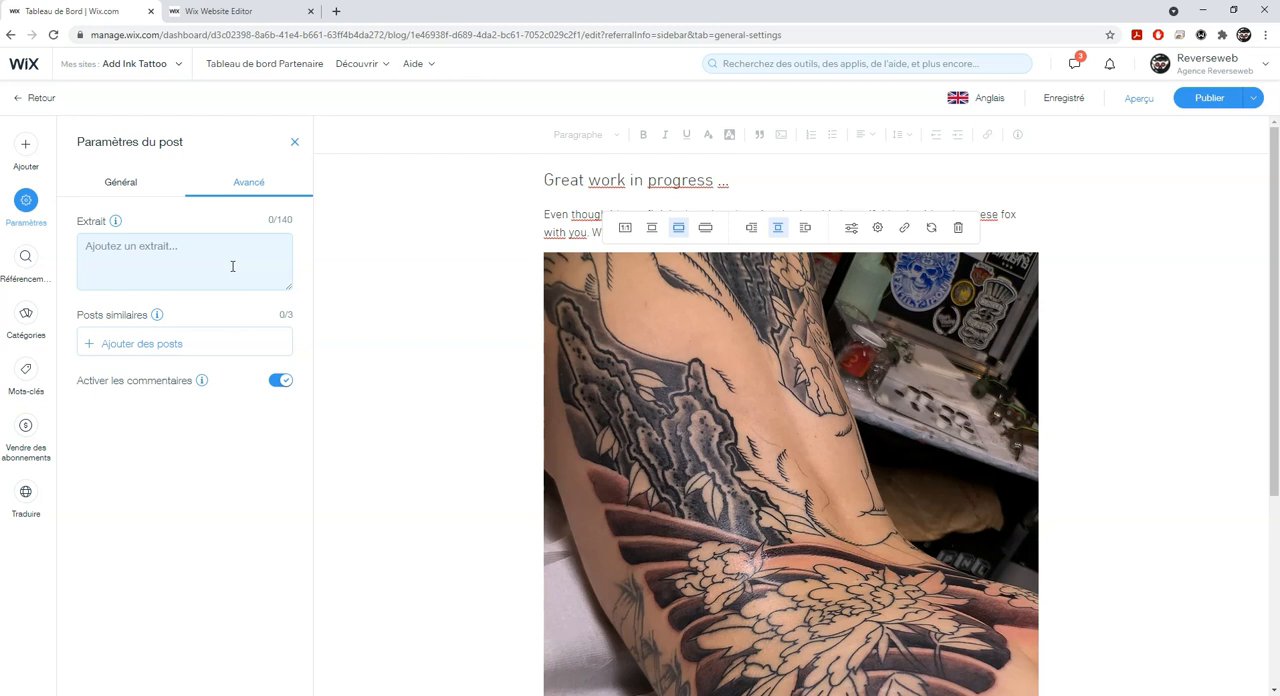
click(294, 142)
click(543, 334)
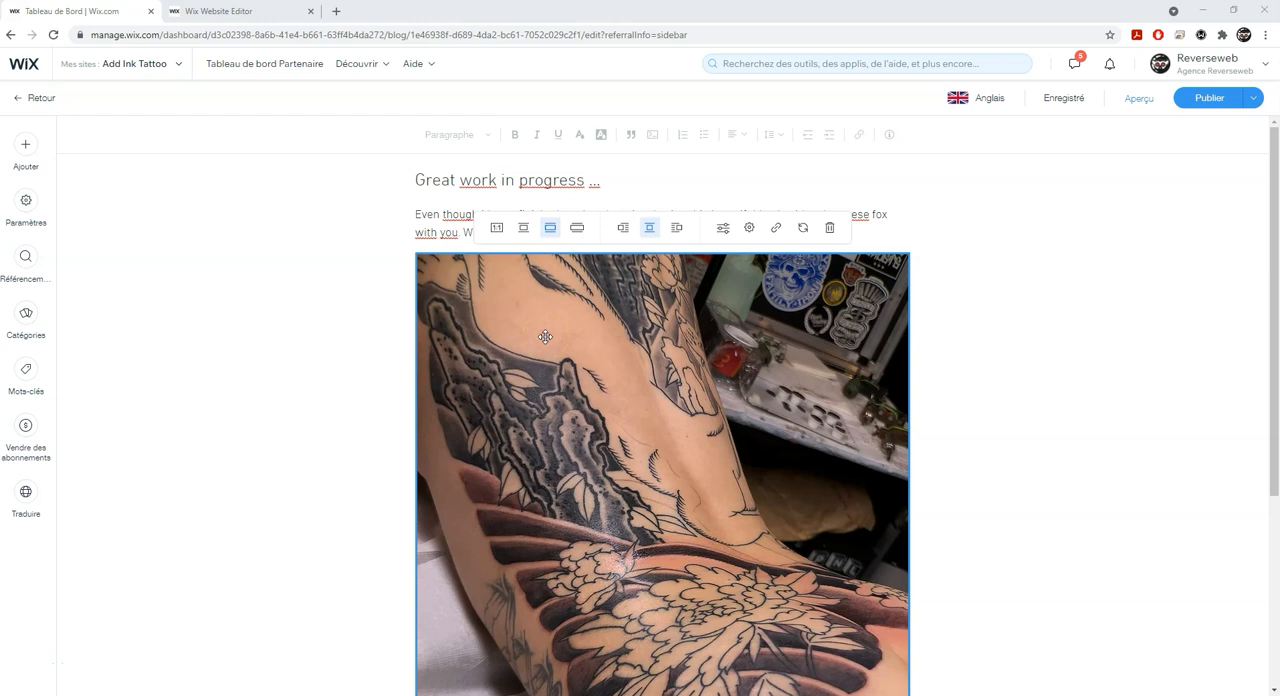
- Publish the English version of the post and filter the published posts by Français again
click(1218, 102)
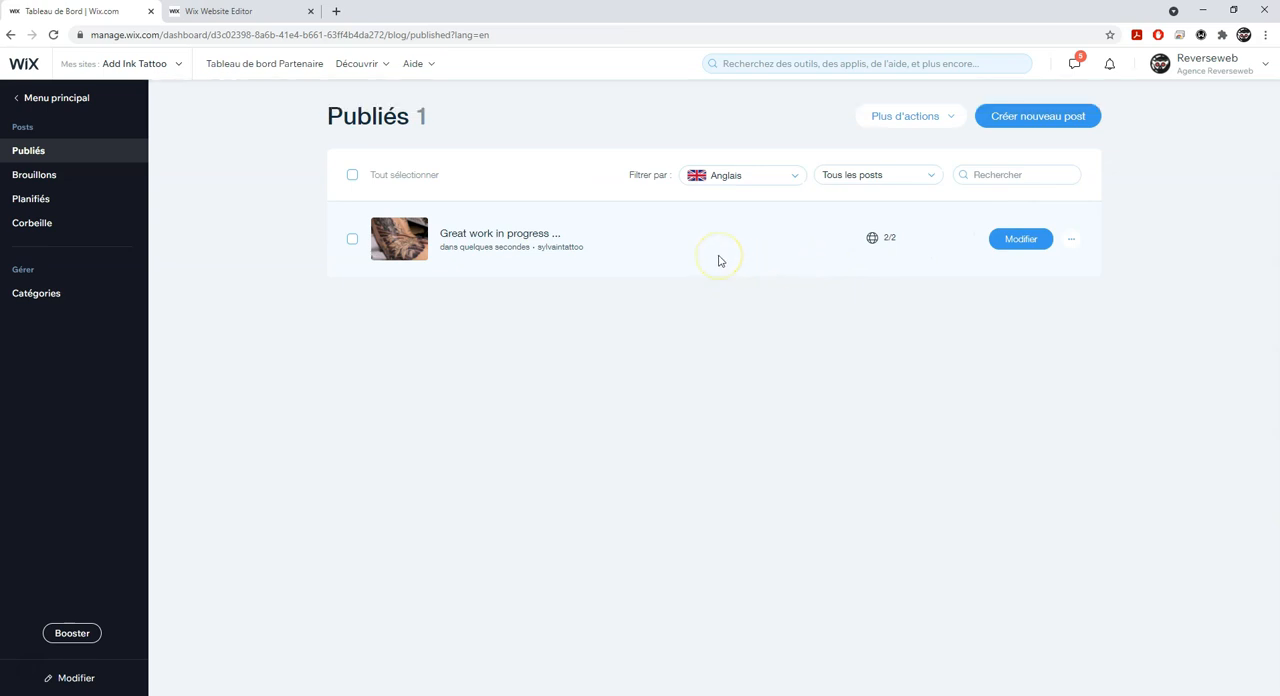
click(751, 180)
click(727, 215)
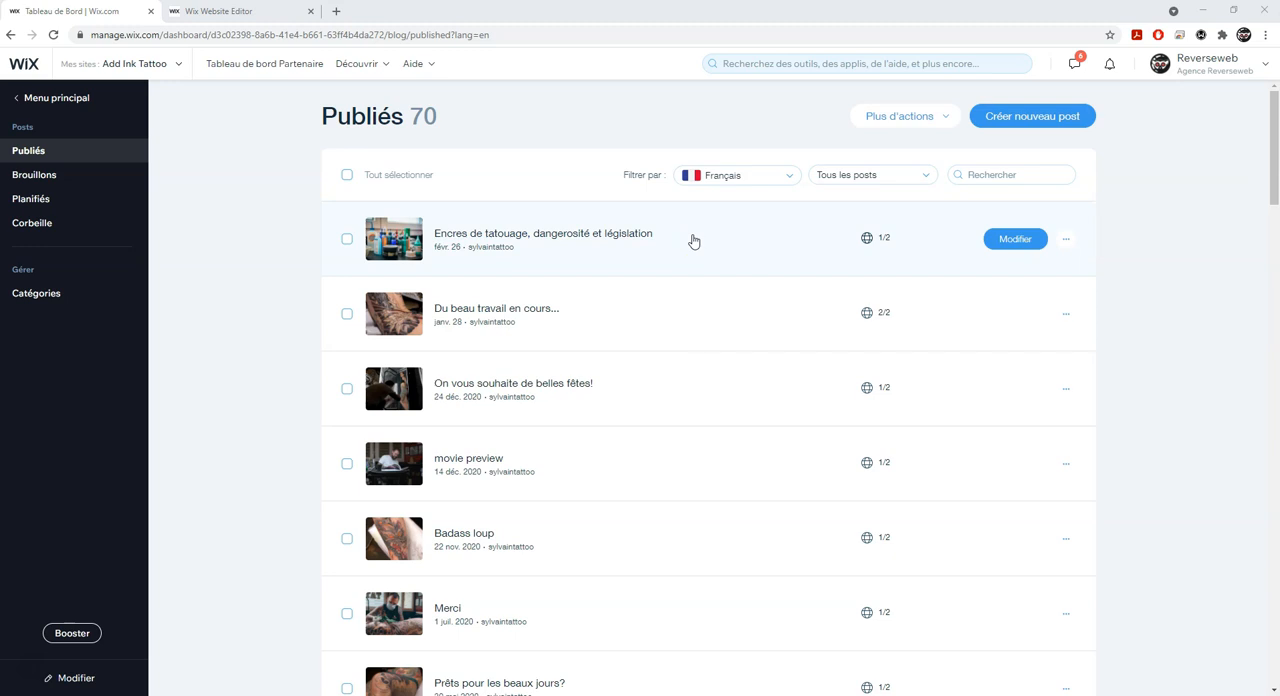
click(1067, 241)
click(1004, 253)
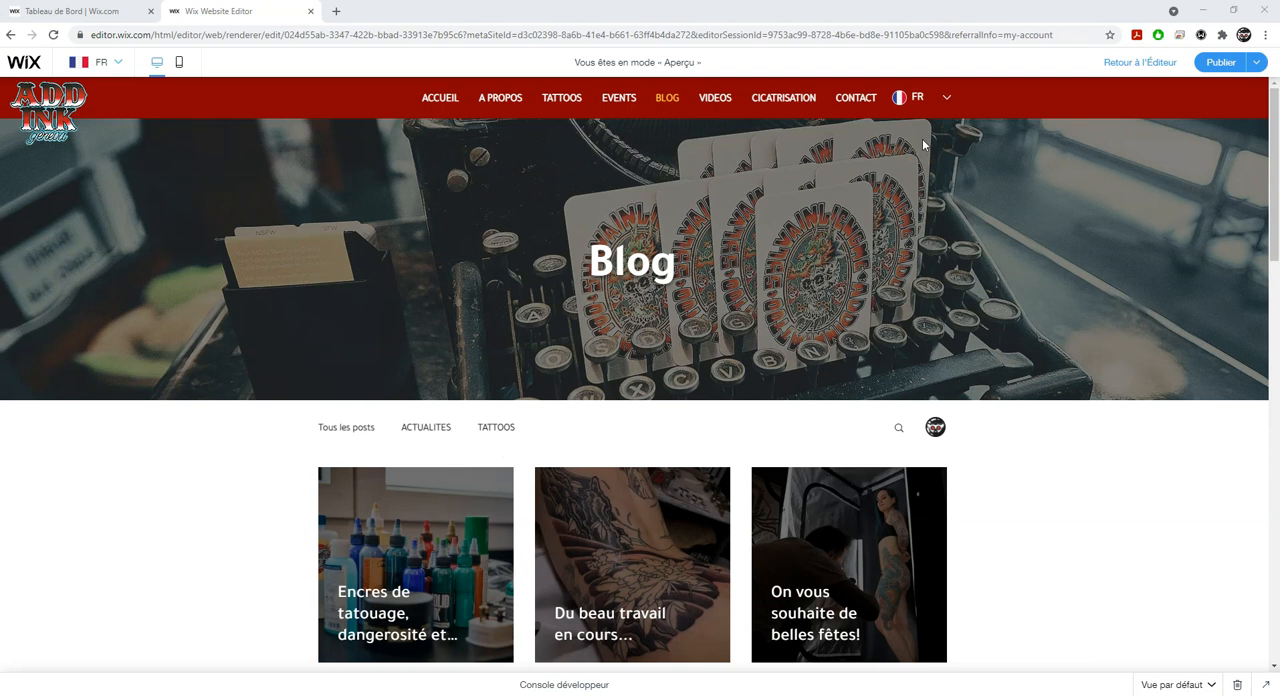
- Switch the previewed site to English and examine the posts on its blog page
click(946, 100)
click(917, 137)
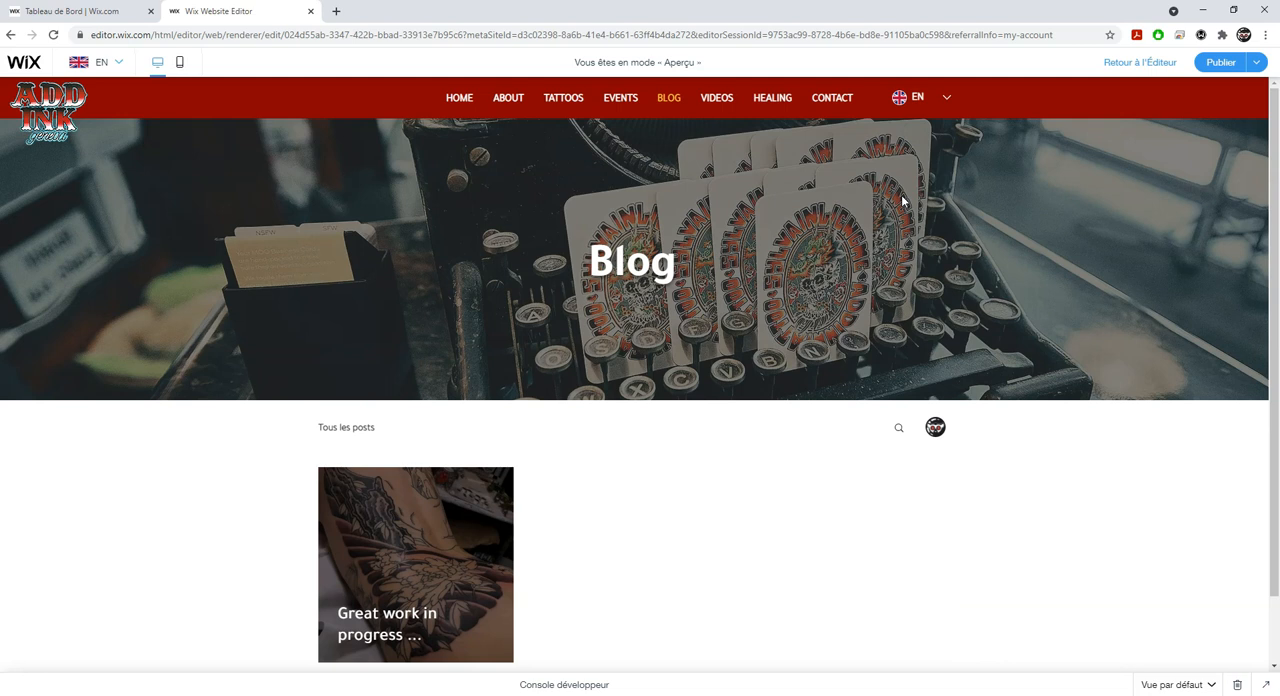
scroll(757, 430, down, 2)
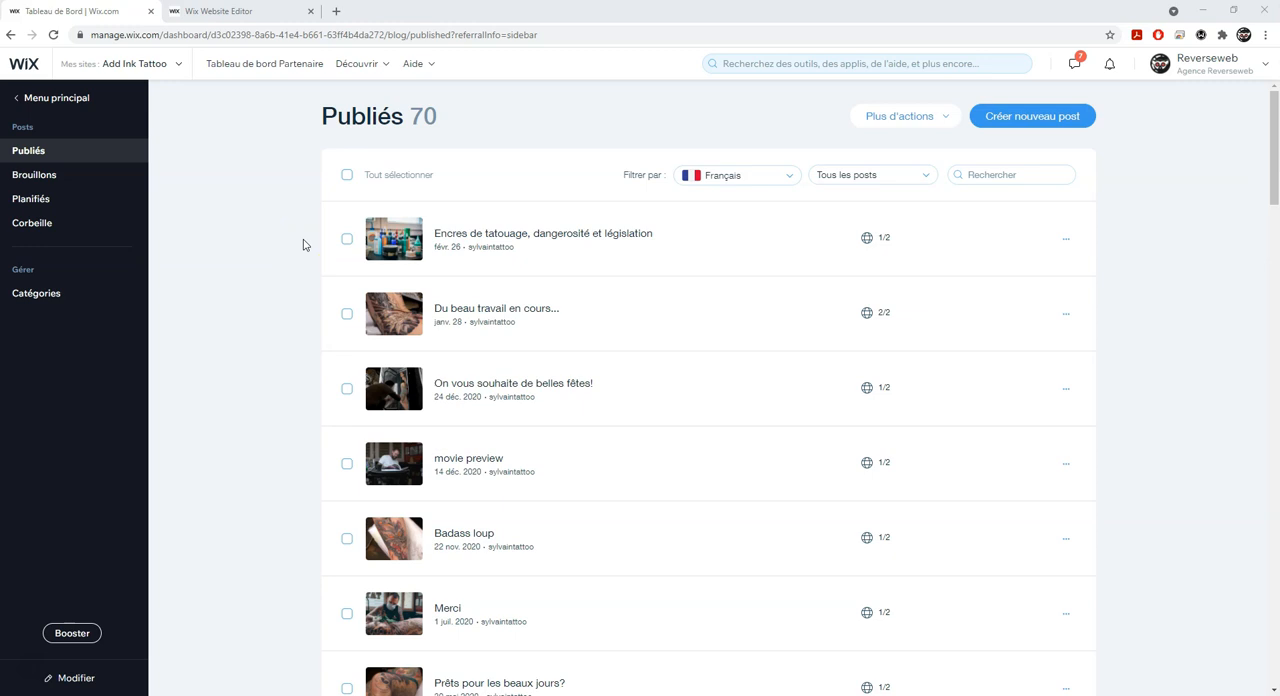
- Filter the published posts by Anglais
click(308, 239)
click(739, 176)
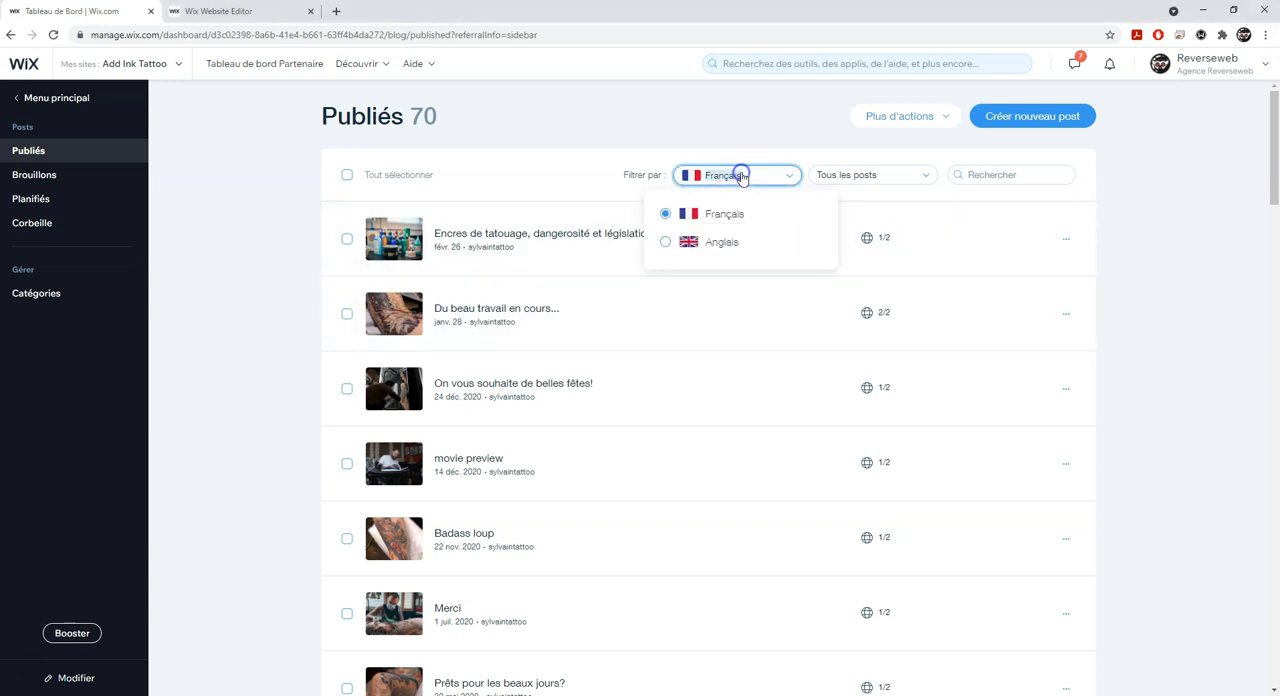
click(721, 244)
click(722, 244)
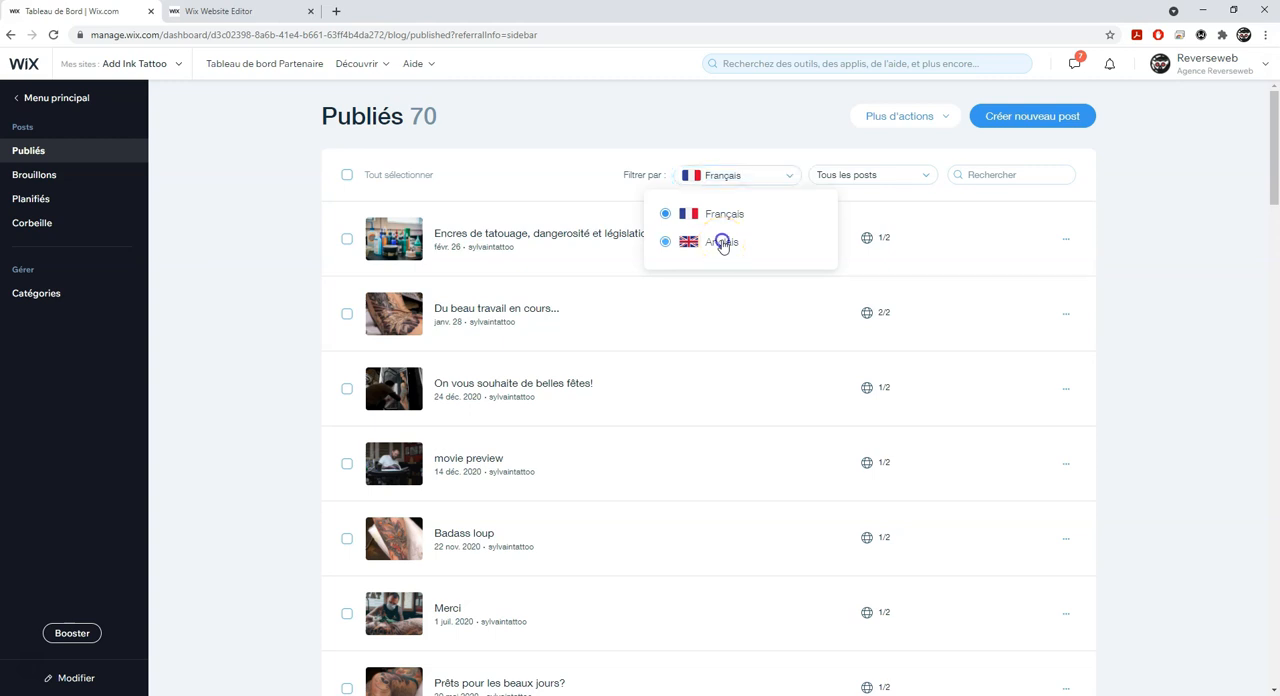
click(1046, 118)
click(493, 390)
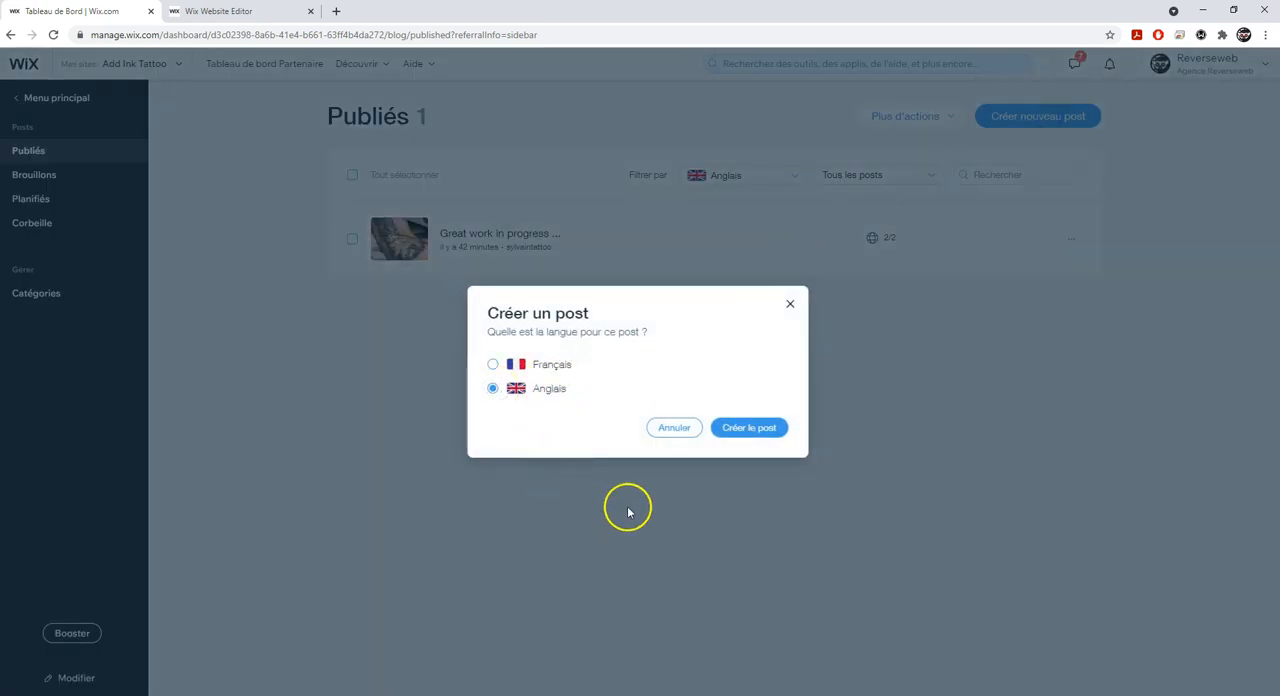
click(759, 436)
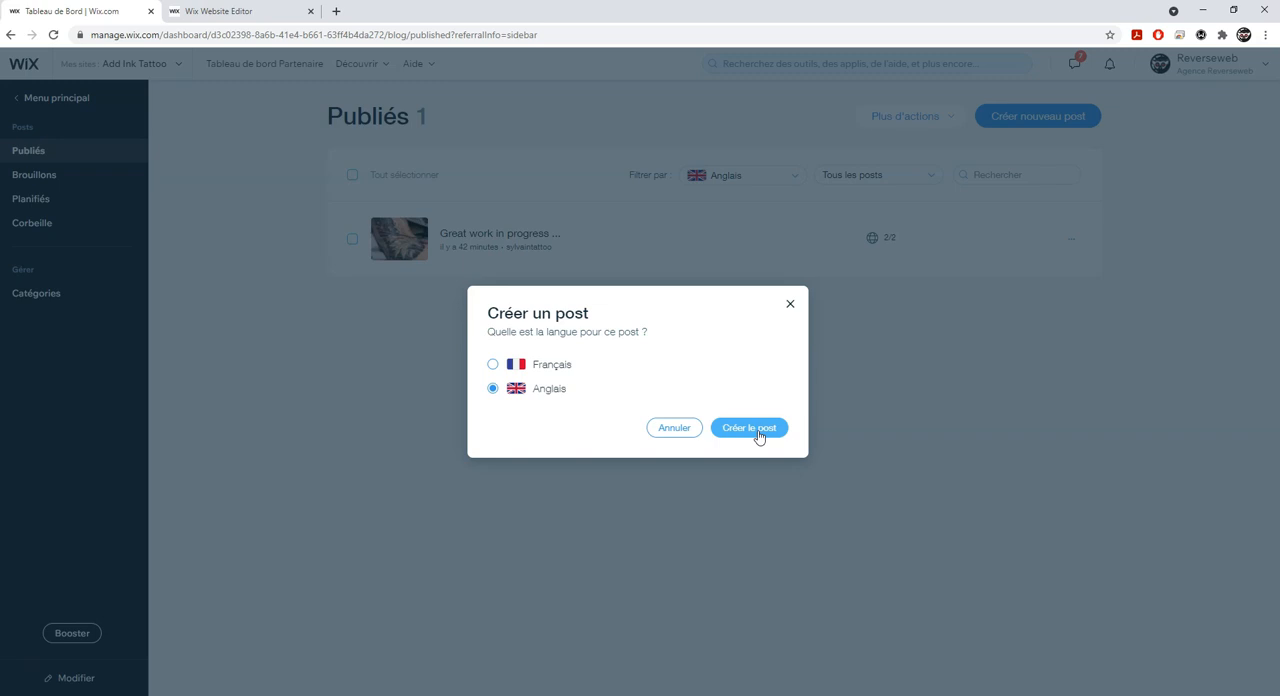
click(790, 304)
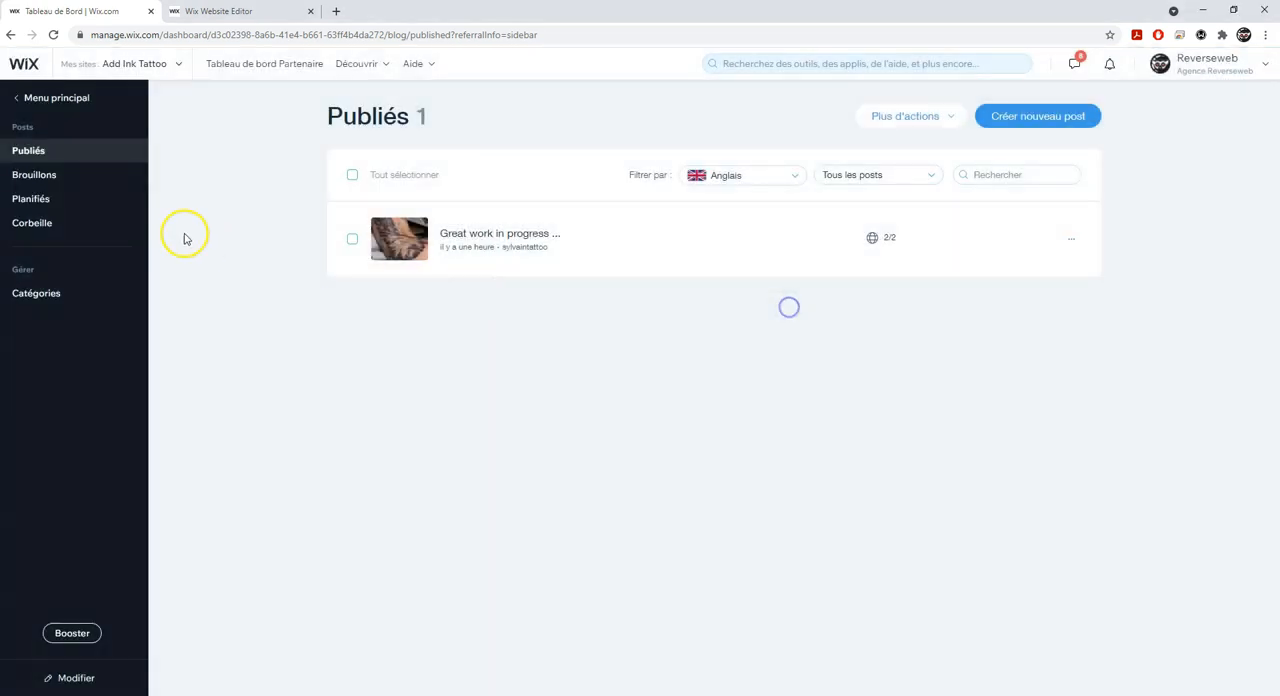
- Open the blog categories and show their English version
click(55, 211)
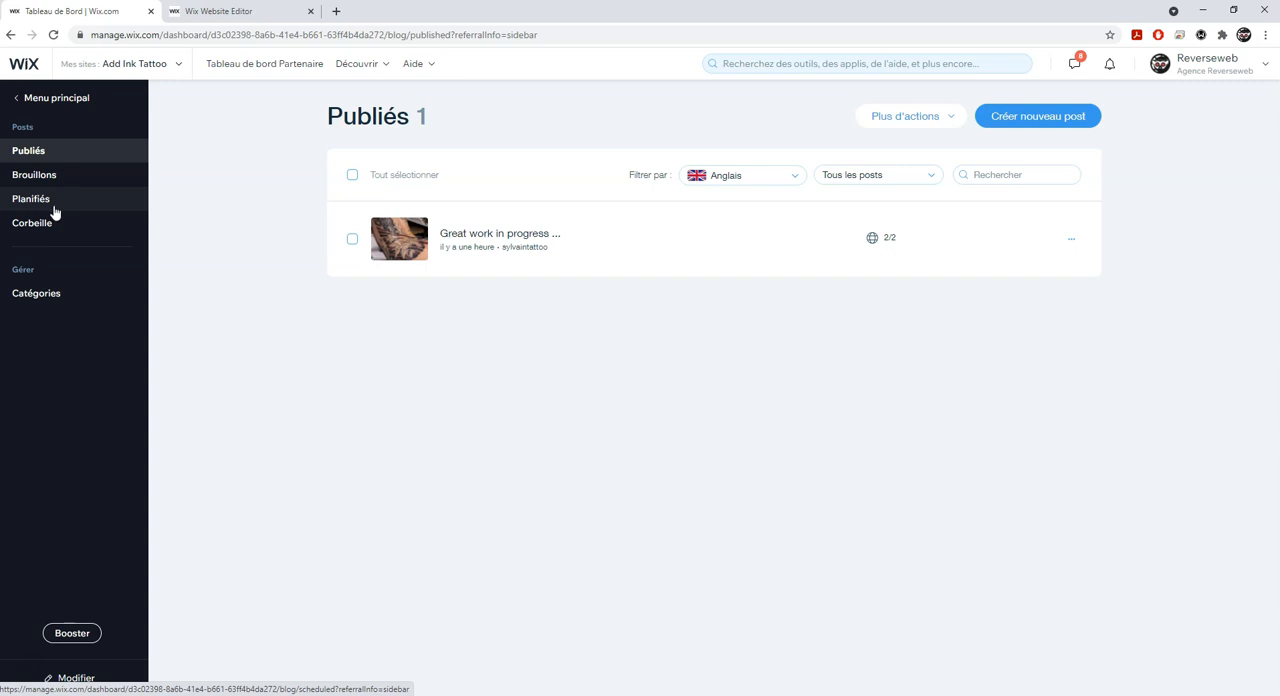
click(48, 292)
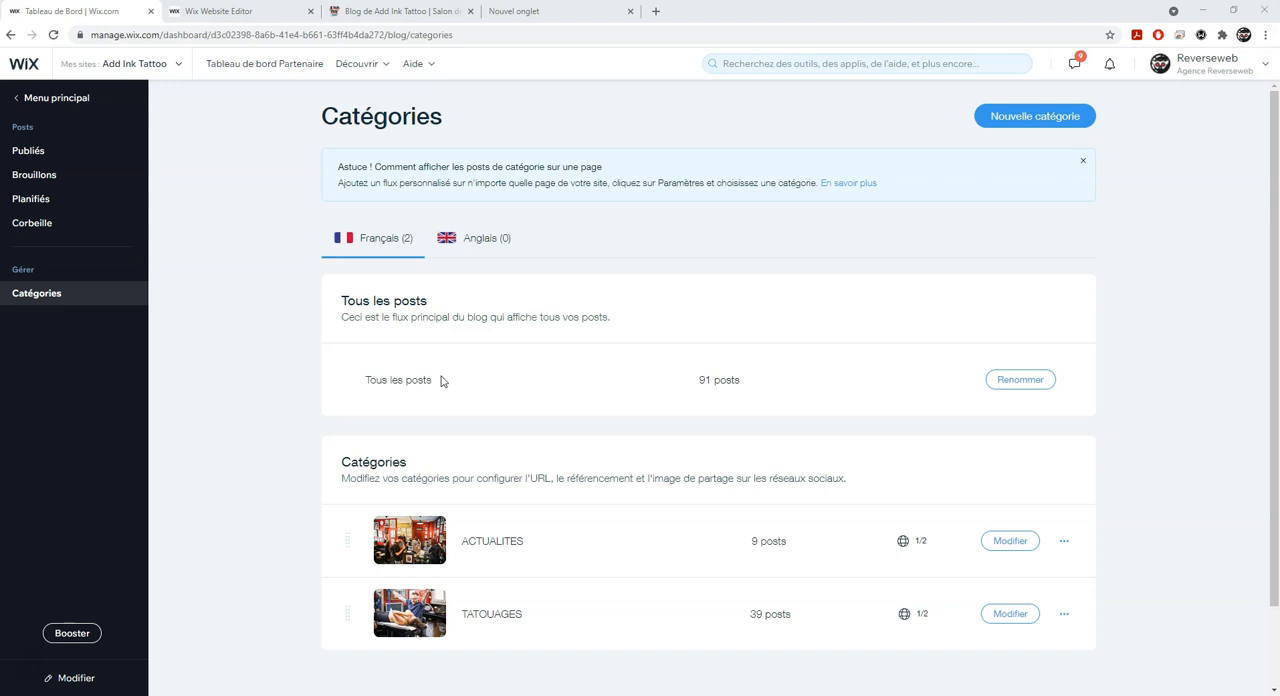
click(472, 247)
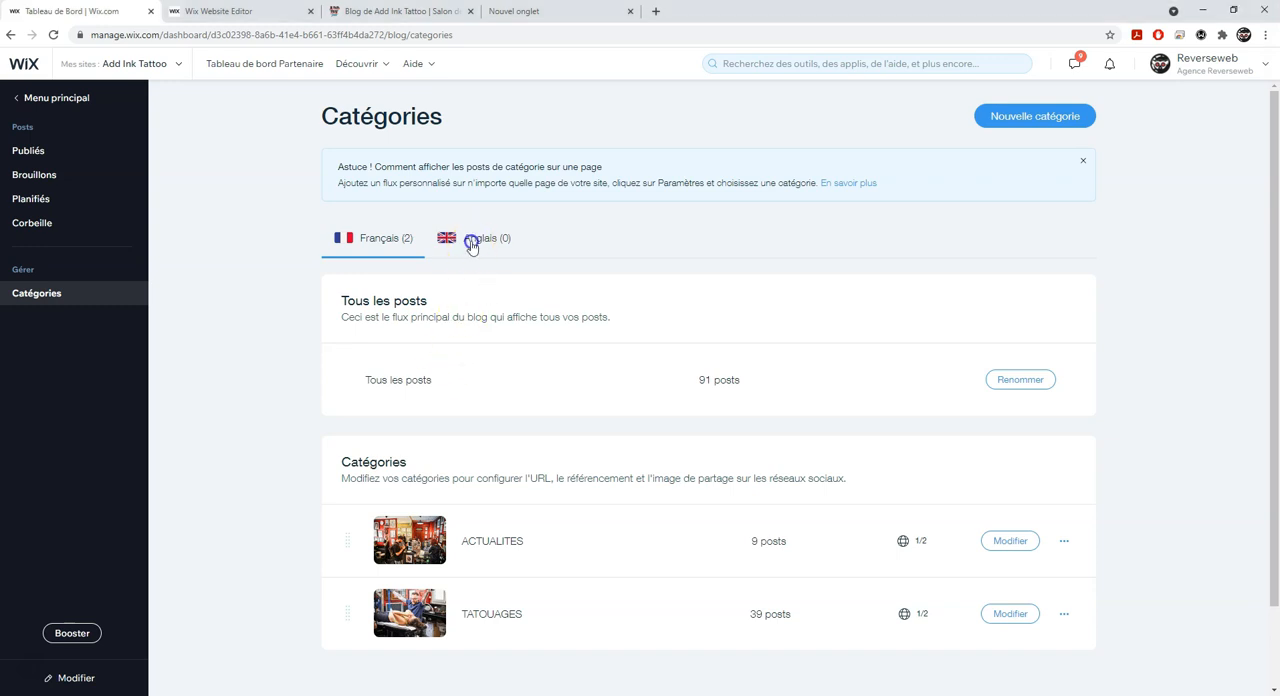
- Rename the menu label of the English all-posts feed to "All posts" and save it
click(1020, 379)
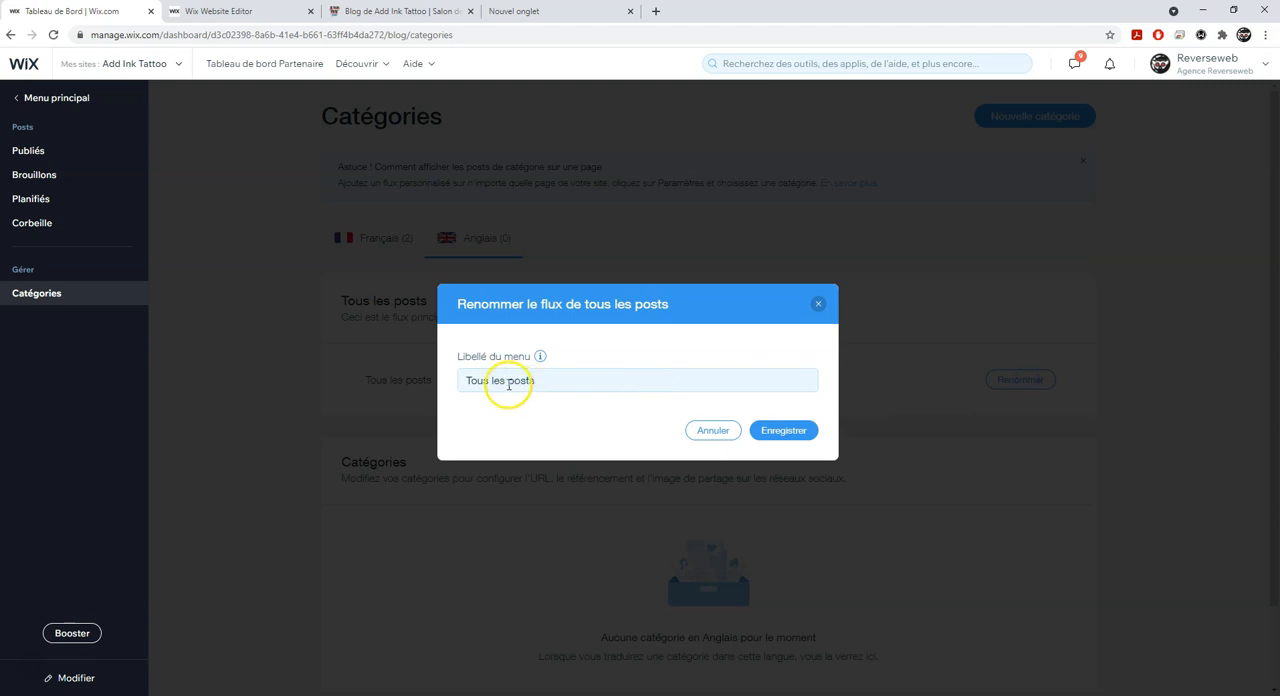
click(505, 381)
drag(505, 381, 426, 386)
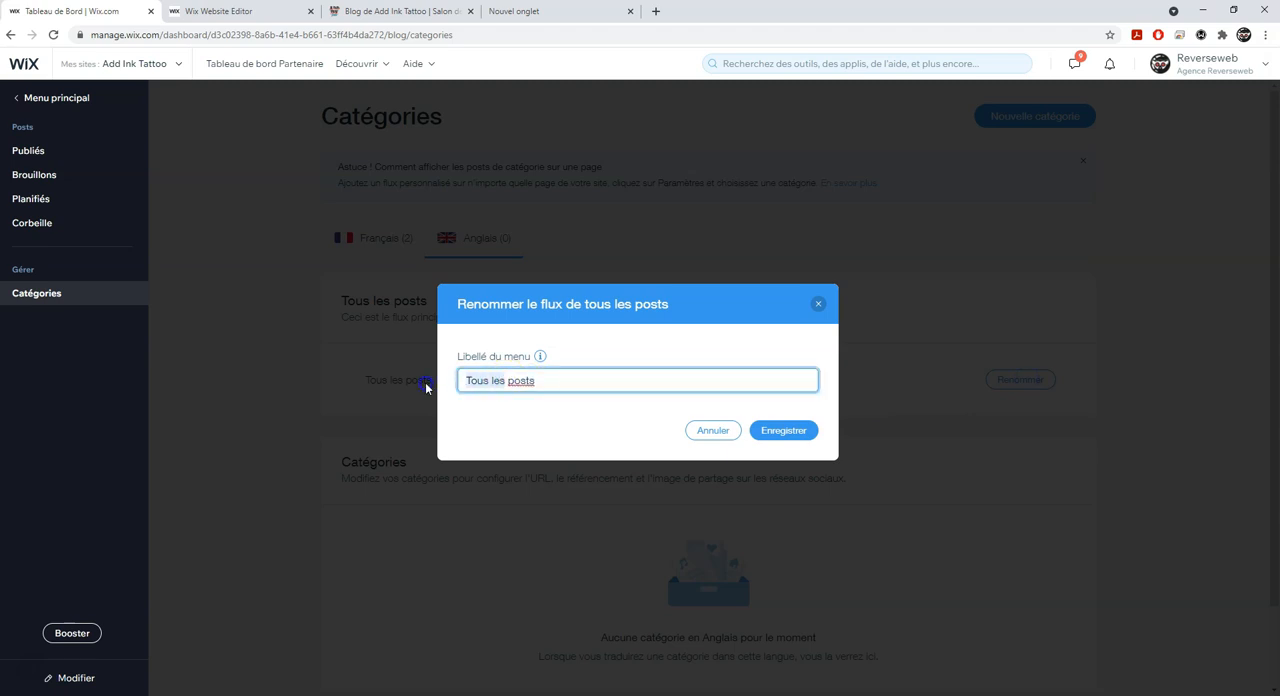
text(All)
click(803, 433)
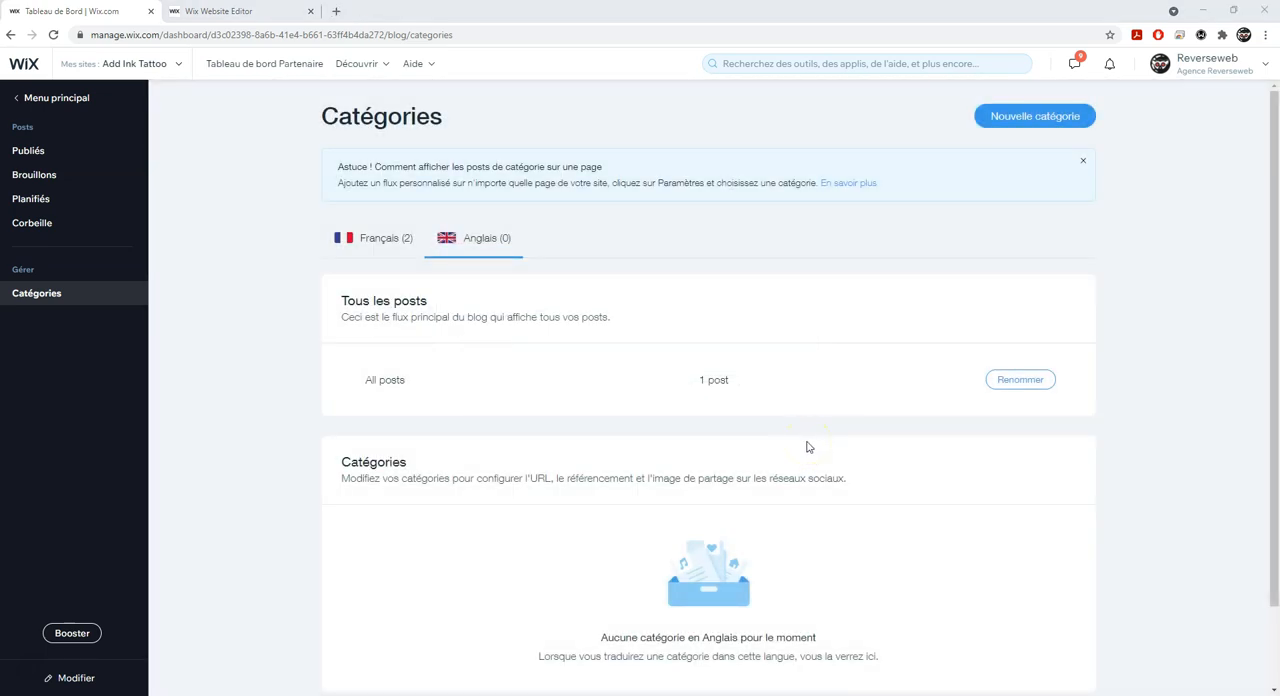
- Show the French blog categories and start translating the ACTUALITES category into Anglais
click(396, 240)
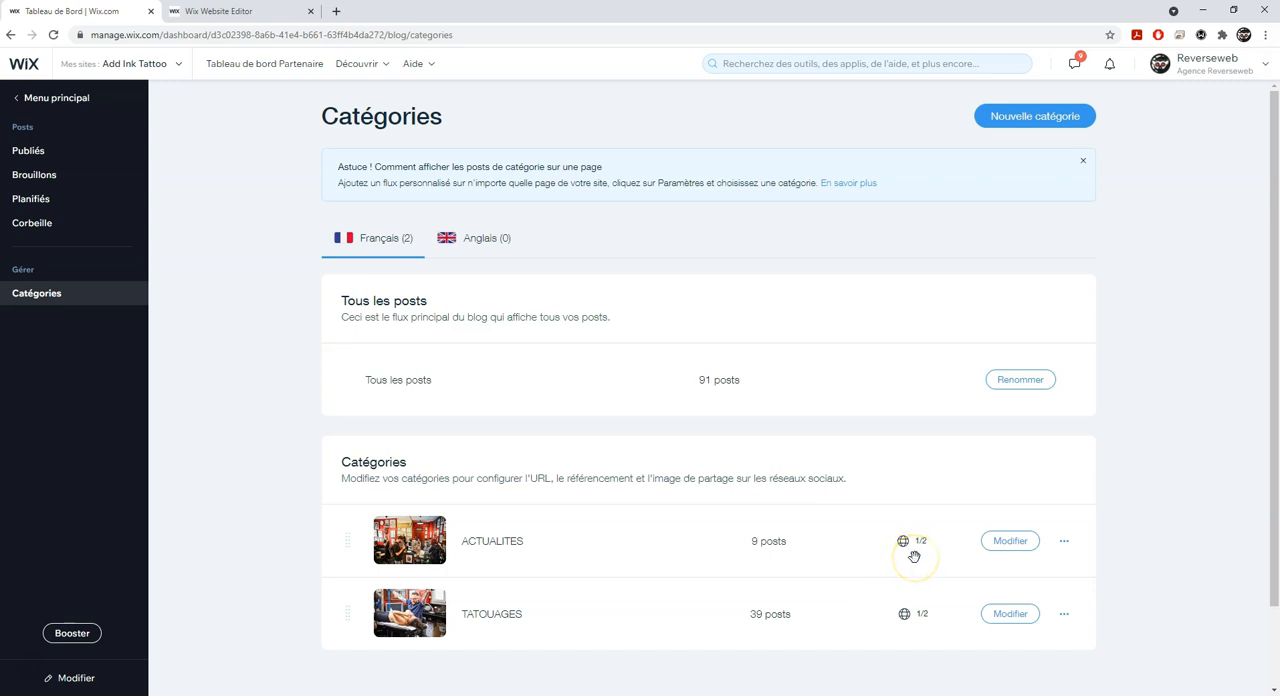
mouse_move(925, 549)
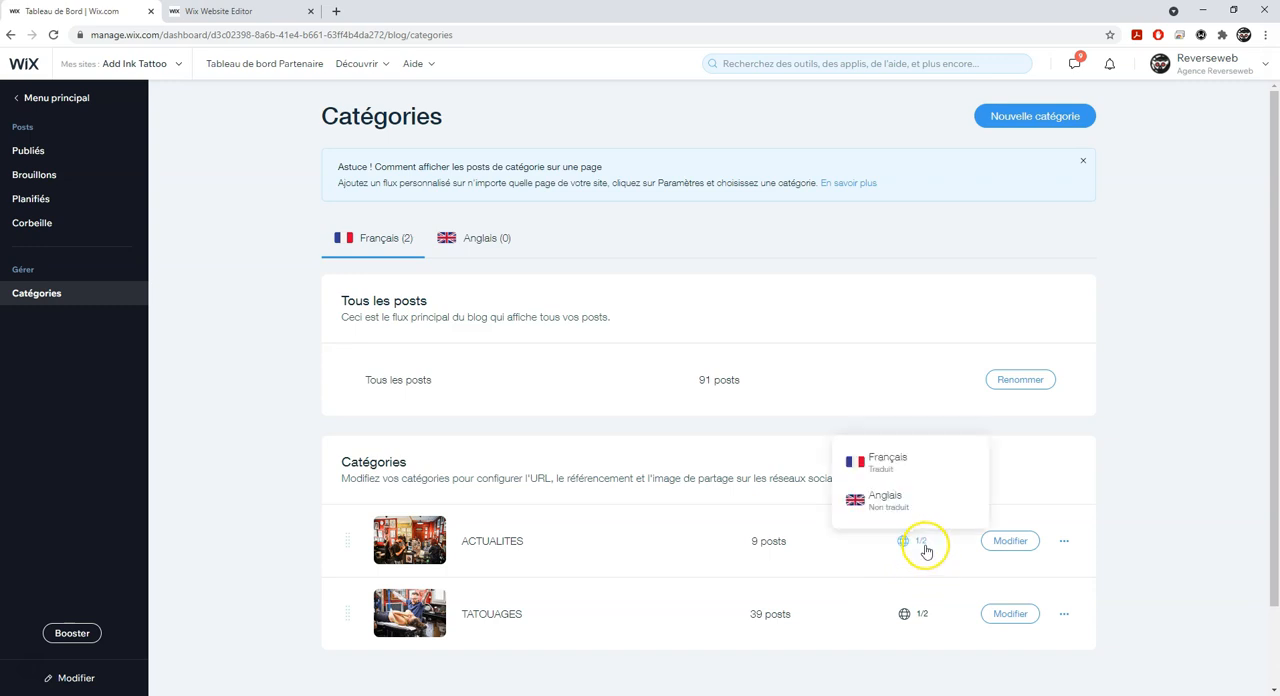
click(1064, 548)
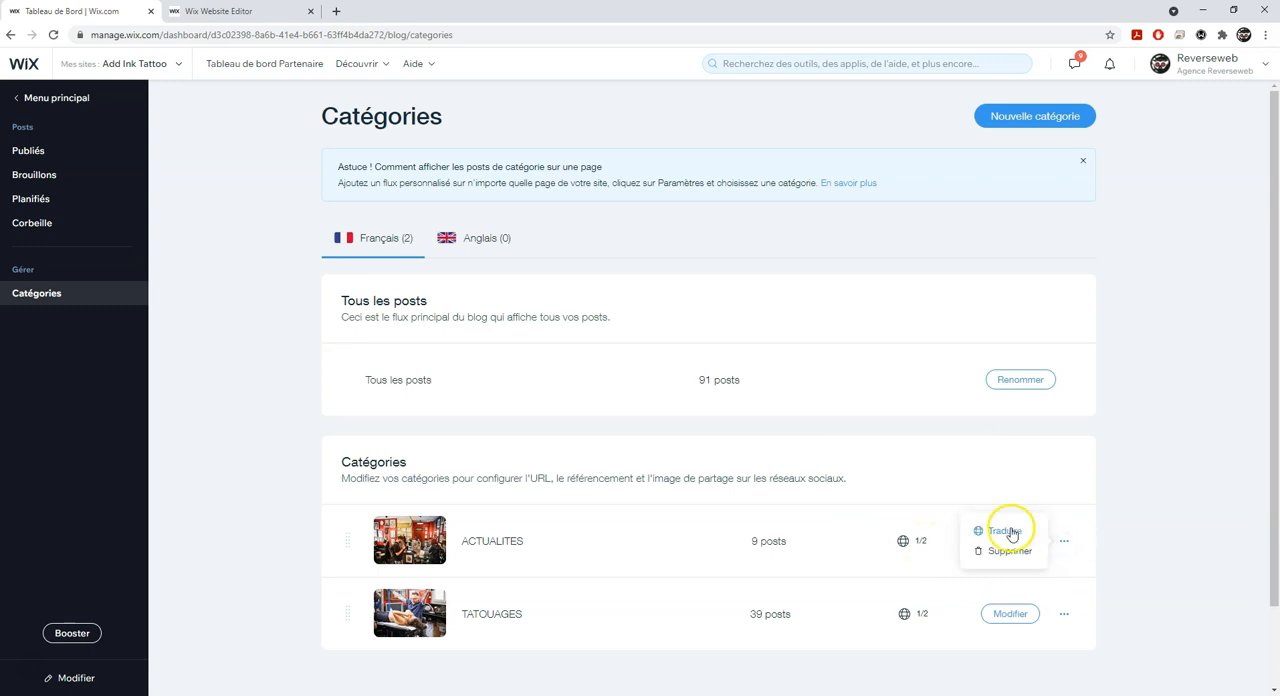
click(1005, 531)
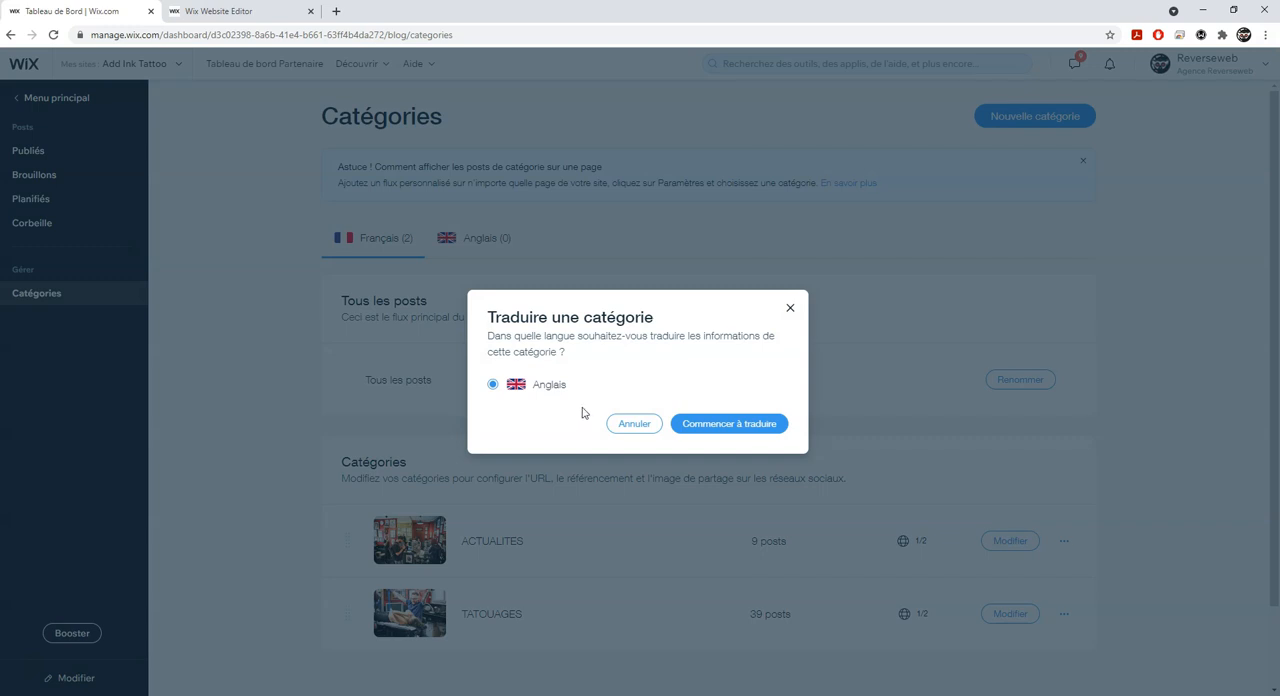
click(719, 432)
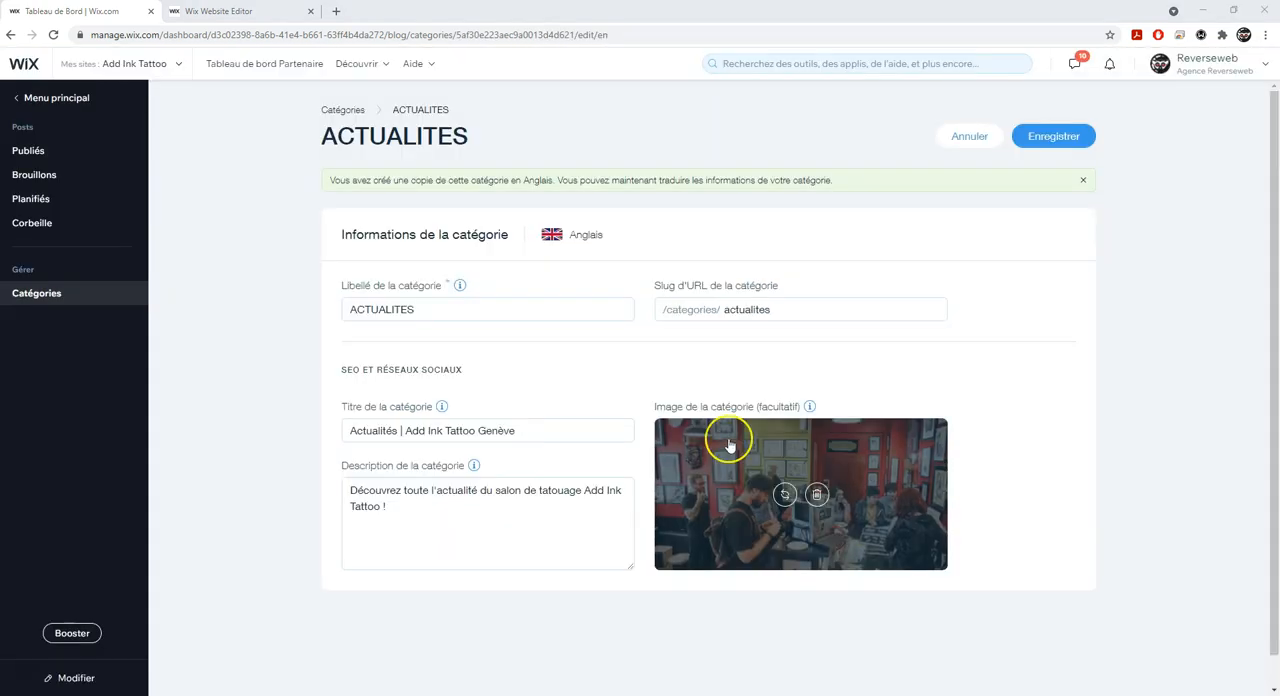
- Replace the label of the English category copy with "NEWS"
click(446, 309)
drag(446, 309, 344, 310)
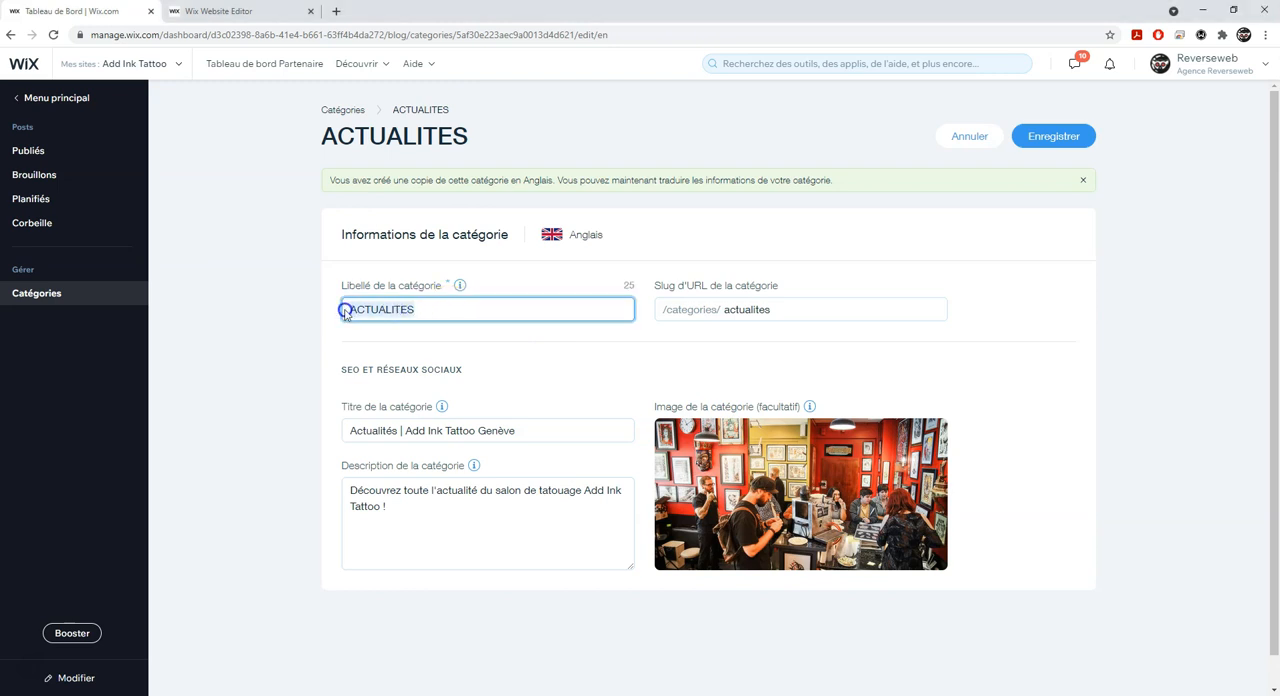
text(NEWS)
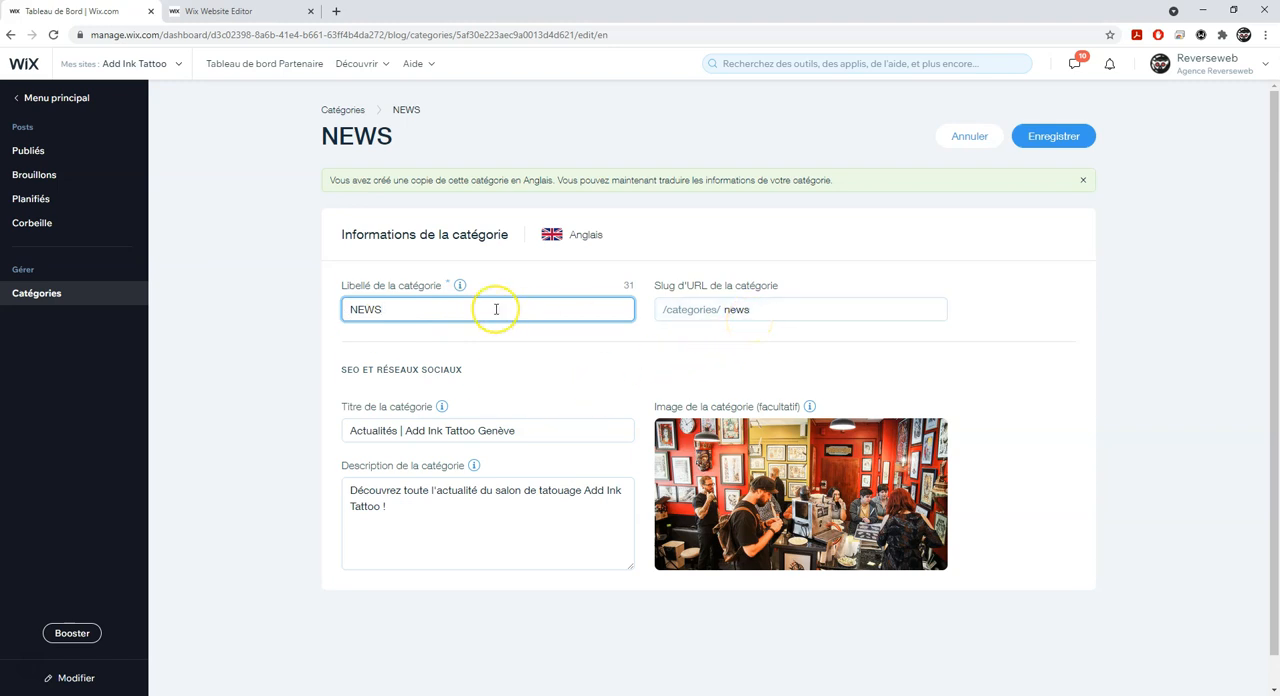
click(360, 396)
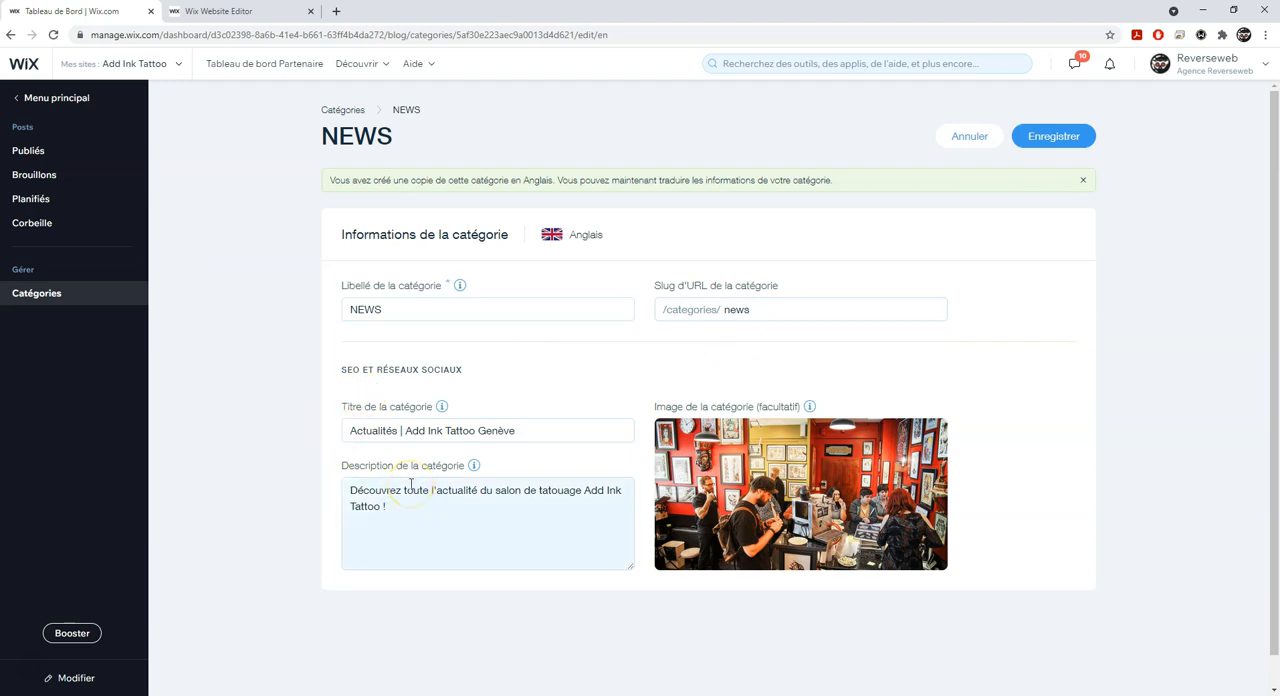
- Replace the category's SEO title with the English translation "News | Add Ink Tattoo Geneva"
click(81, 411)
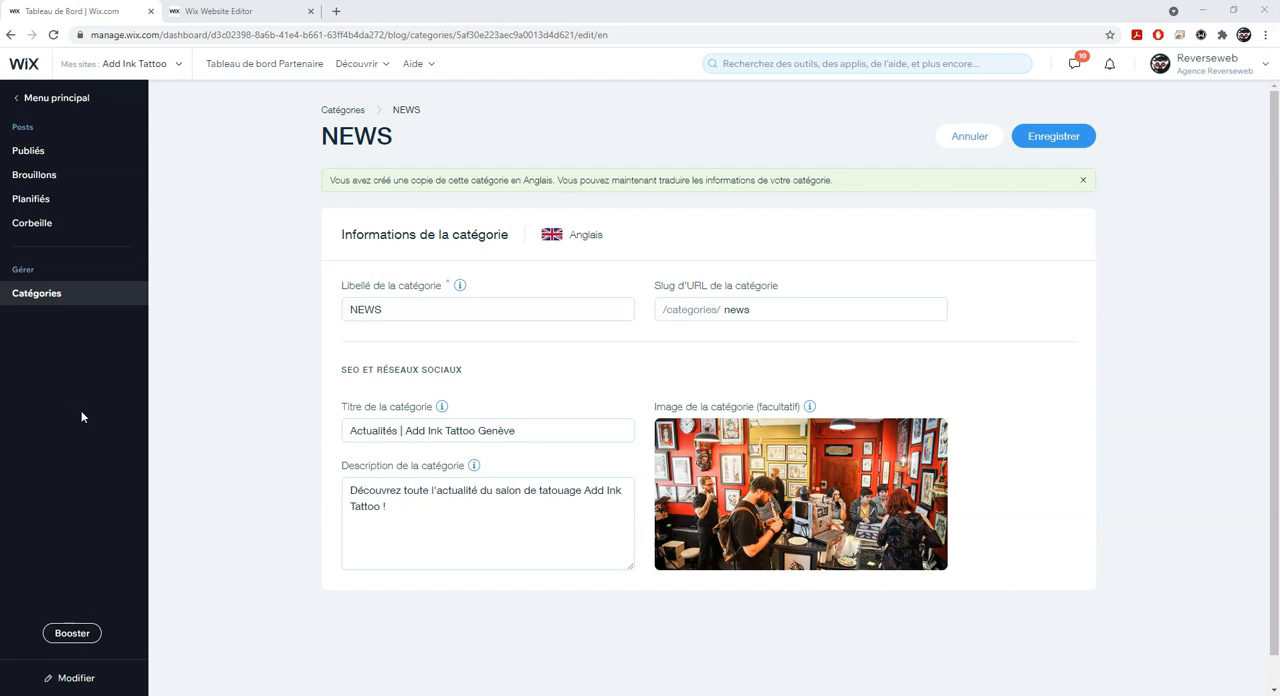
click(544, 430)
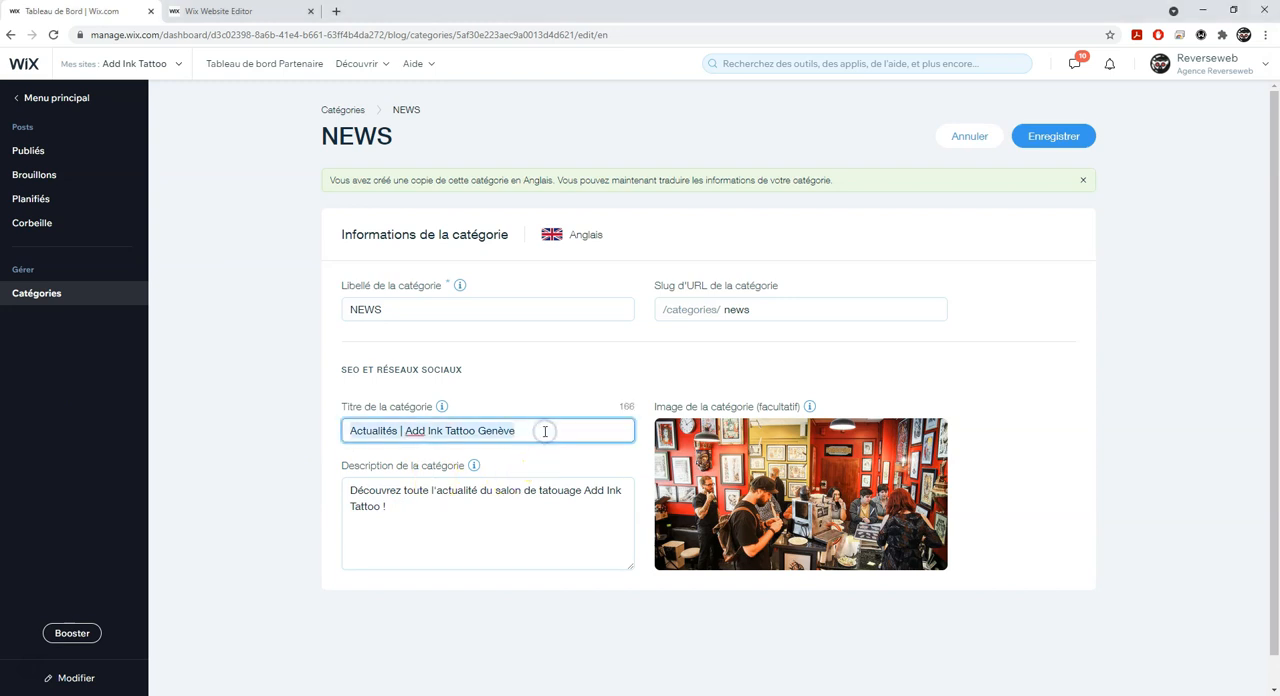
text(News | Add Ink Tattoo Geneva)
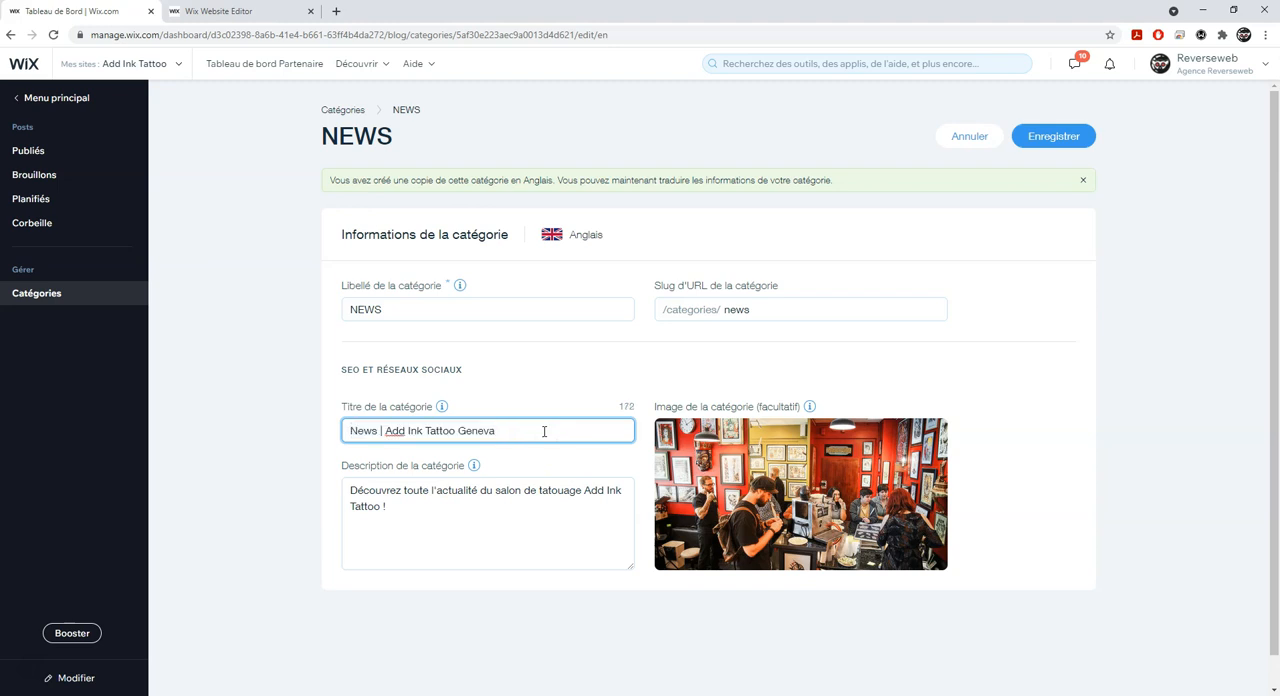
key(alt+Tab)
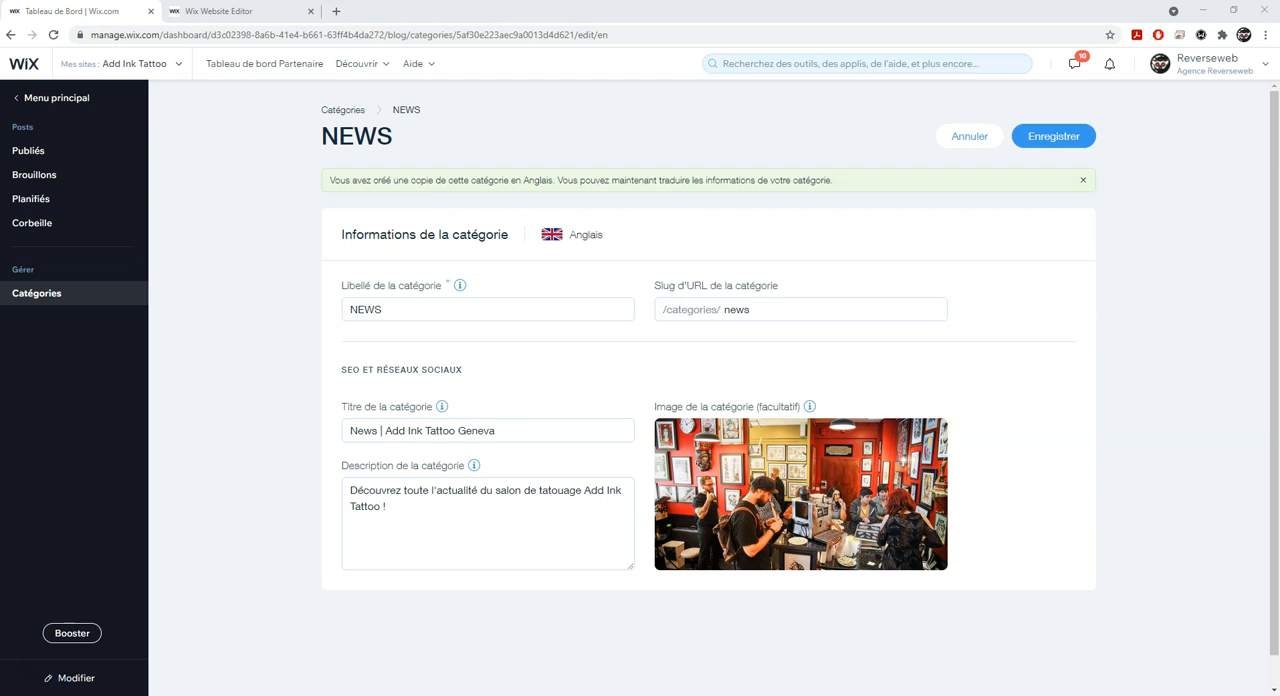
- Replace the category description with "Discover all the news from the Add Ink Tattoo tattoo shop !" and save the English category
click(354, 511)
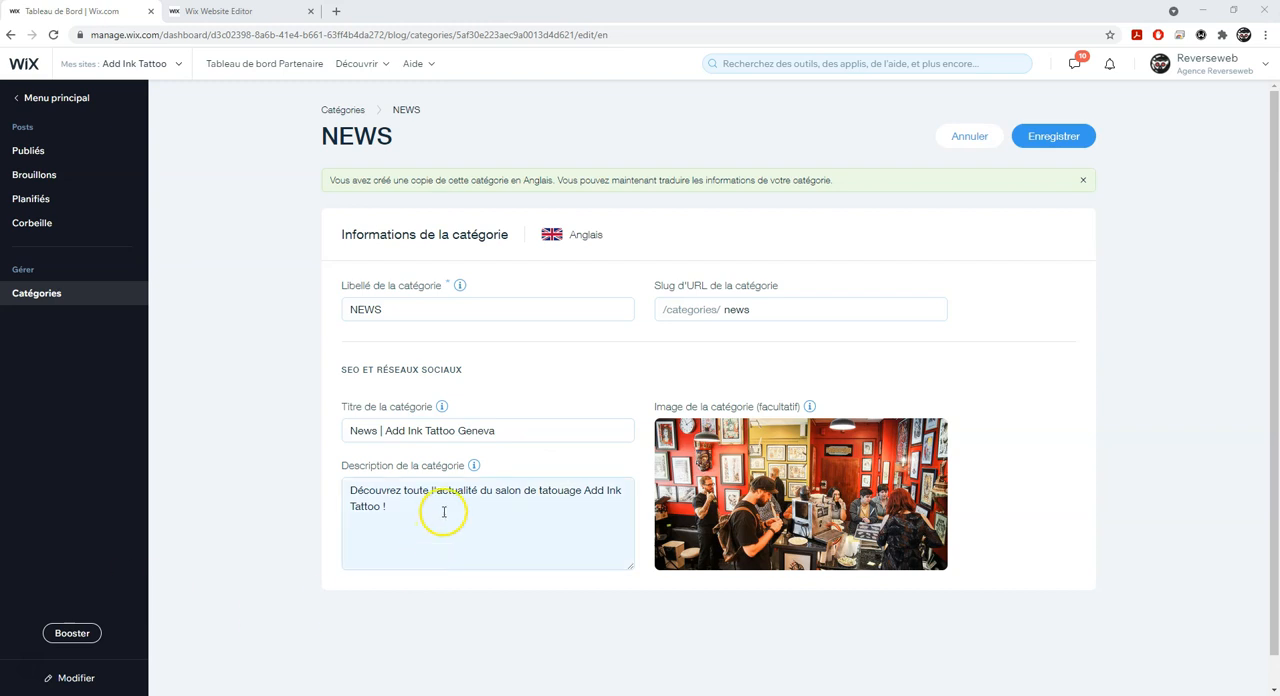
drag(440, 514, 308, 486)
text(Discover all the news from the Add Ink Tattoo tattoo shop !)
key(alt+Tab)
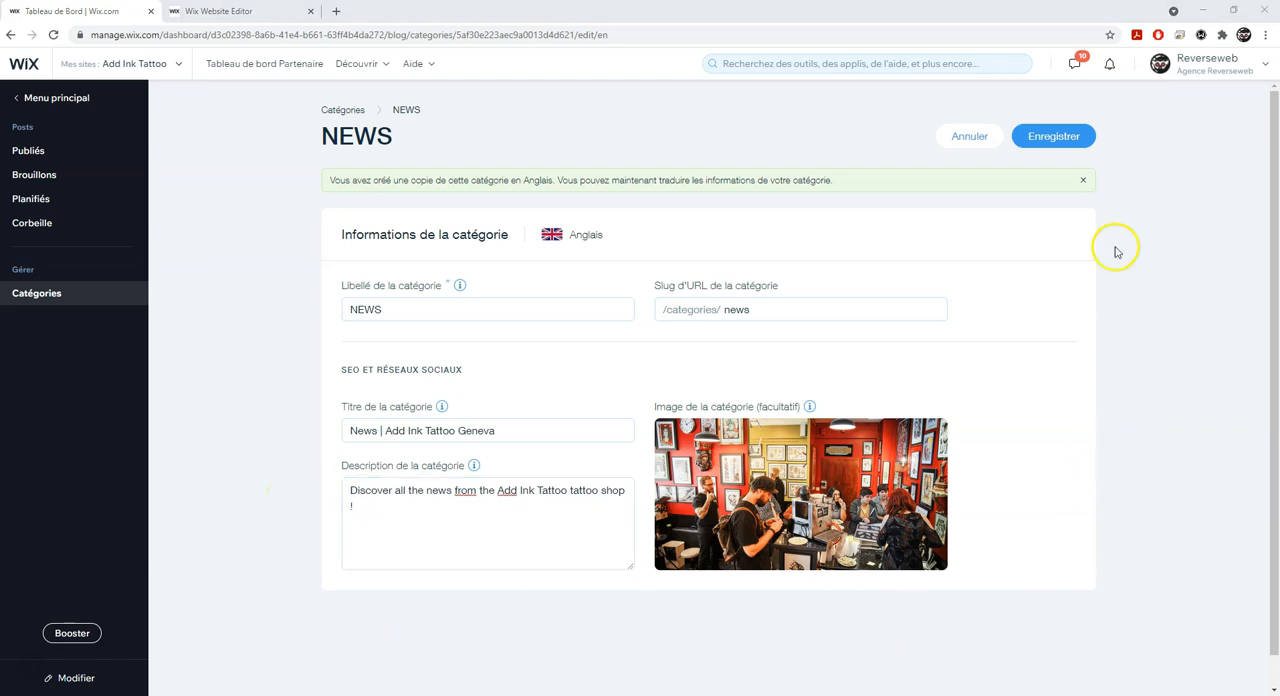
click(1055, 137)
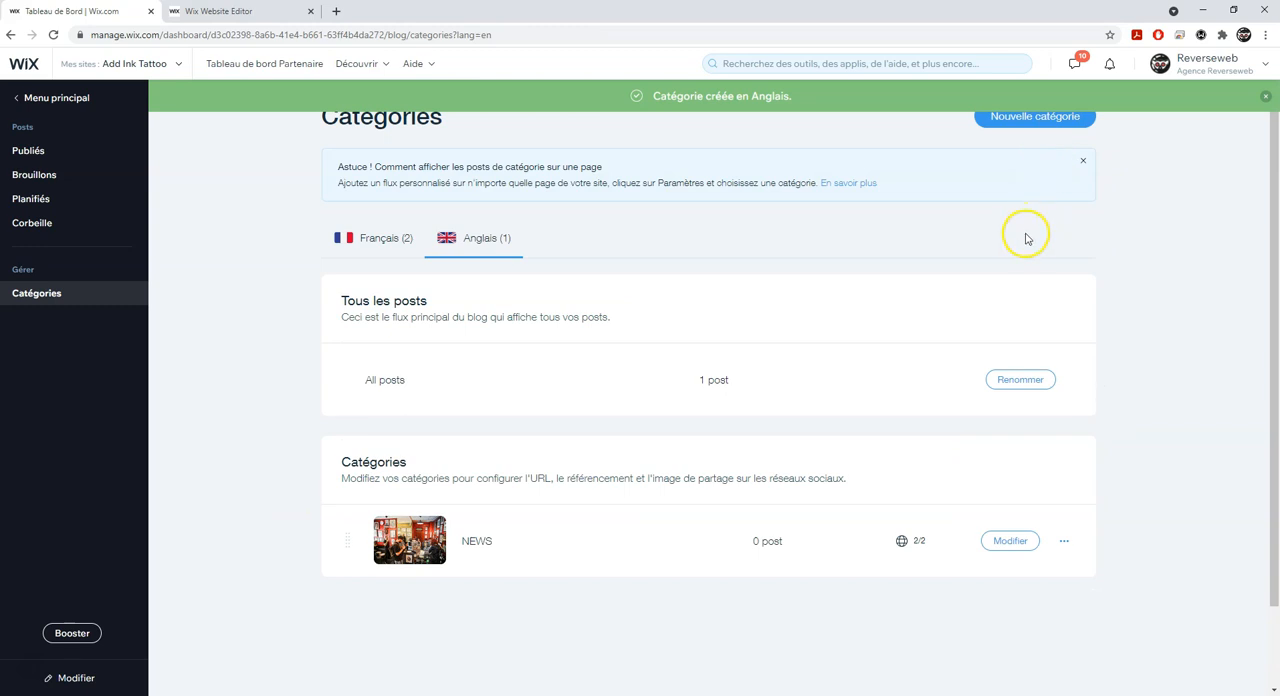
- Return to the French category list and select the TATOUAGES category
click(398, 241)
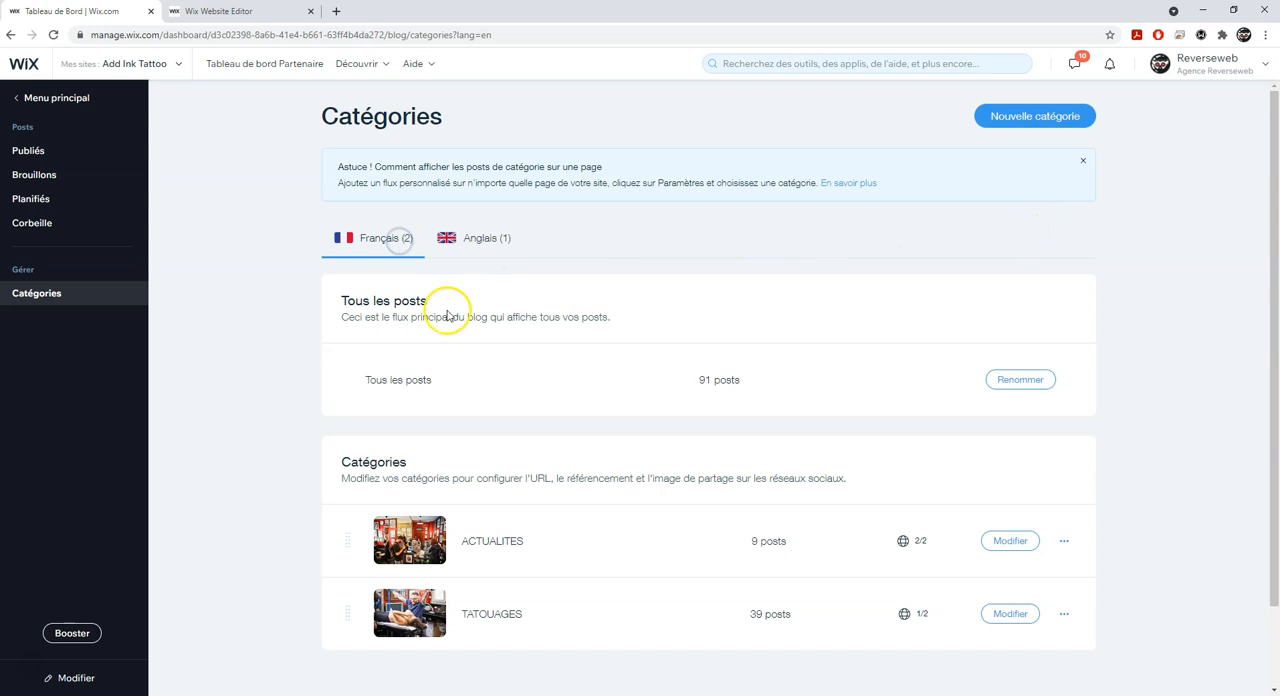
click(505, 621)
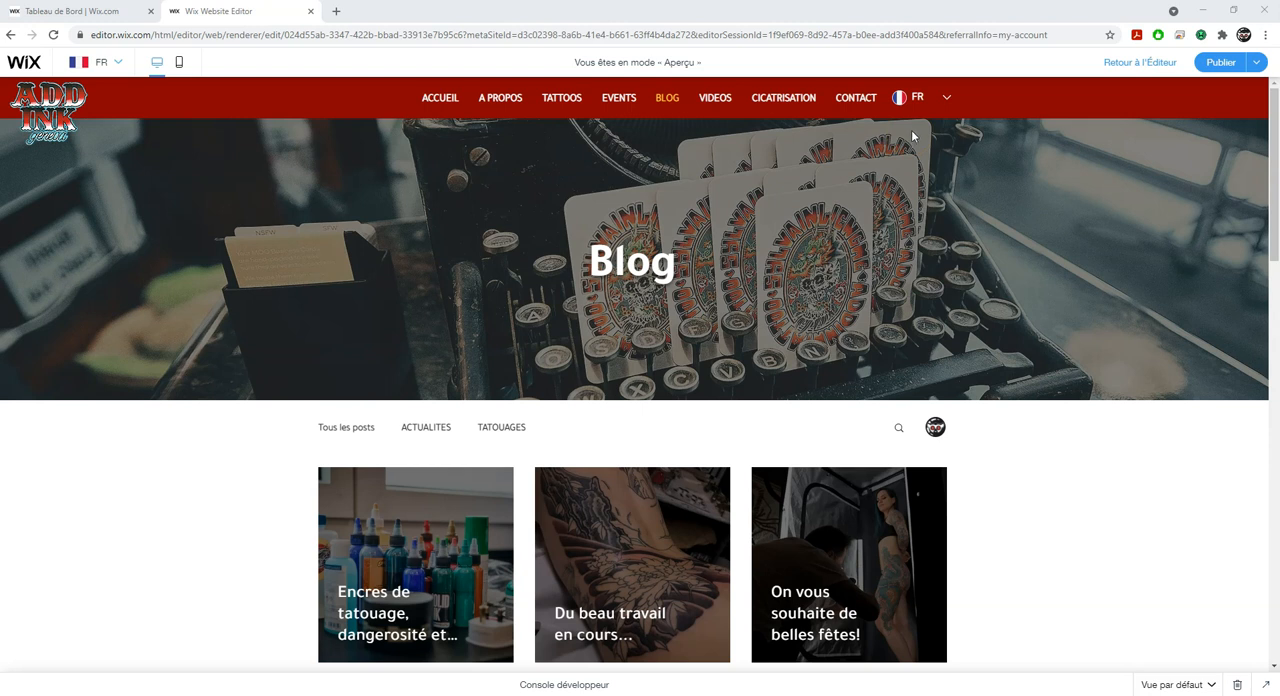
- Switch the previewed blog page to English, check its category labels and select the TATTOOS category
click(929, 99)
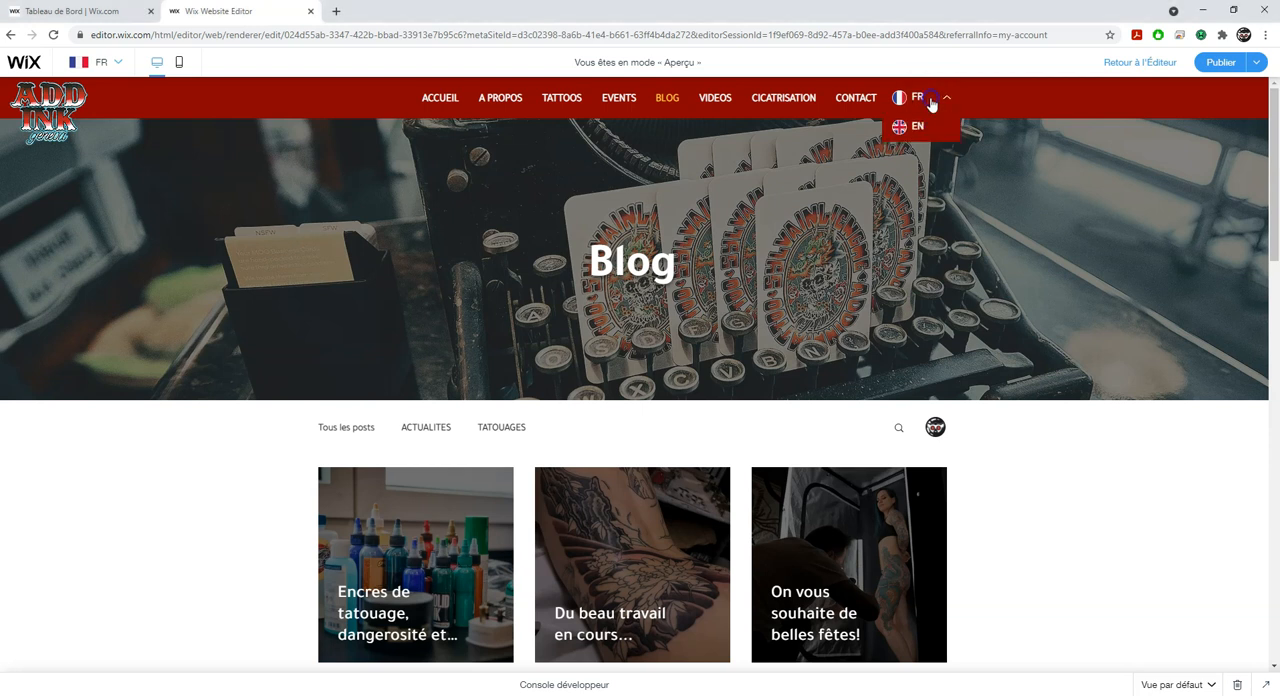
click(913, 128)
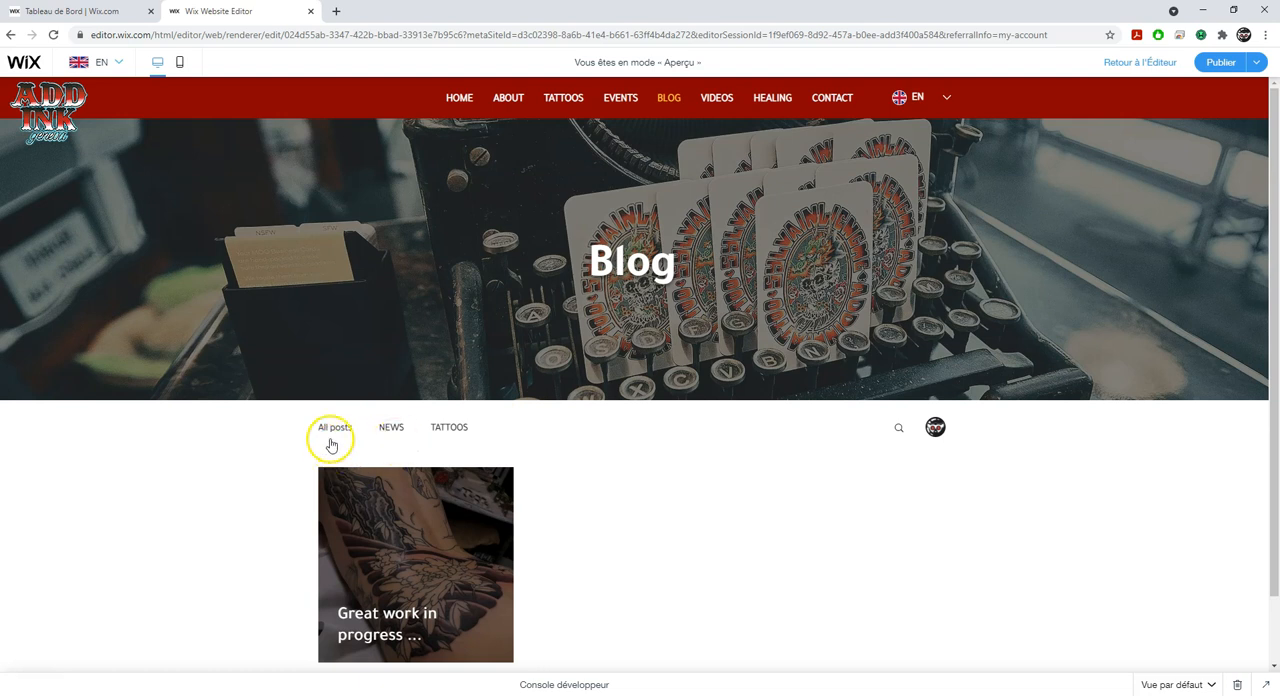
click(452, 447)
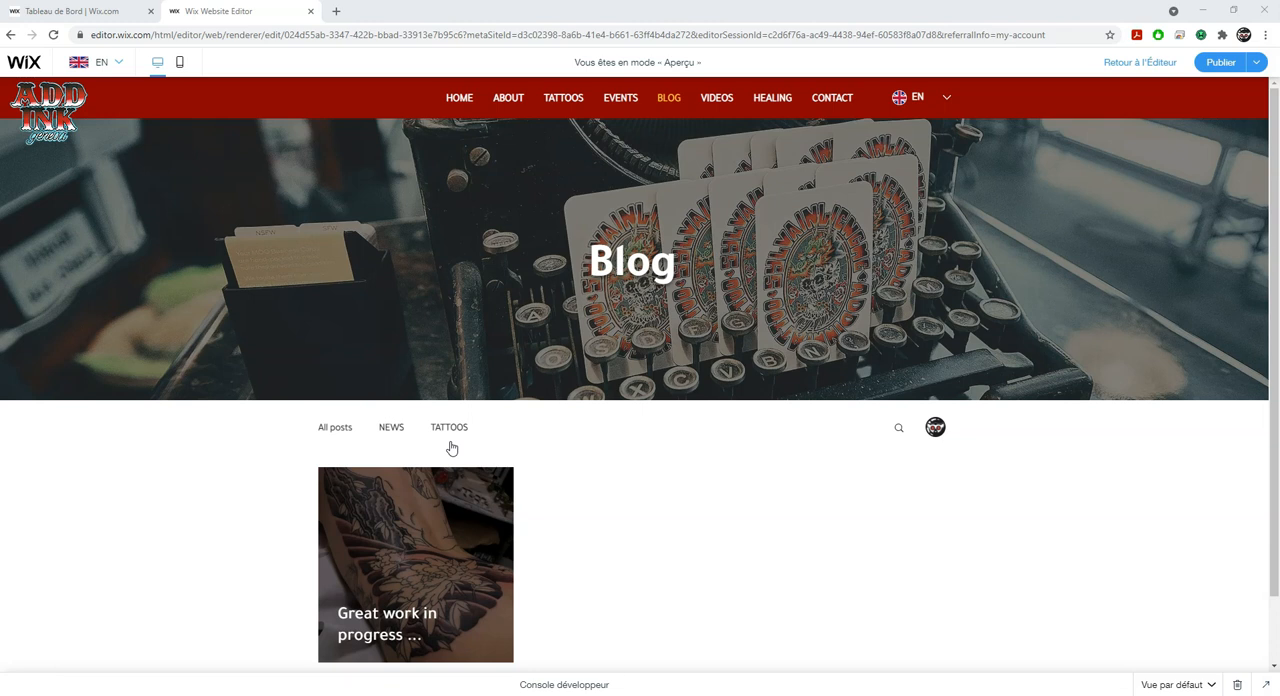
click(453, 428)
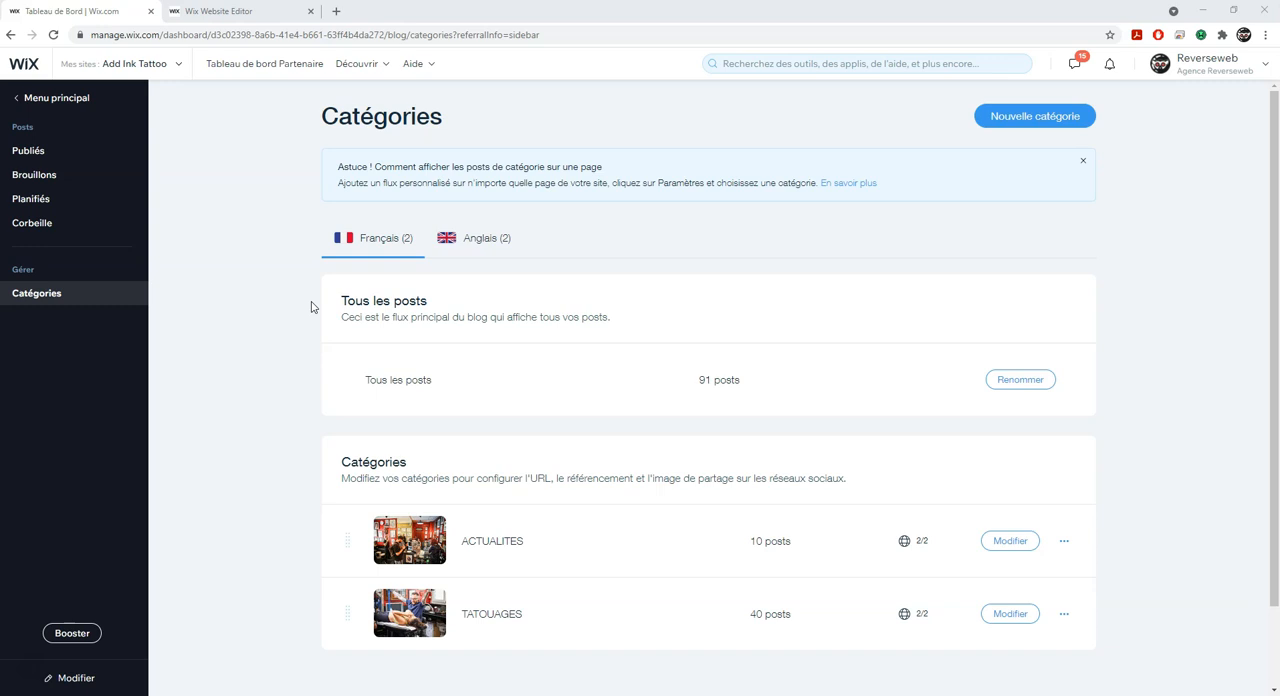
- Show the English versions of the blog categories in the dashboard
click(500, 237)
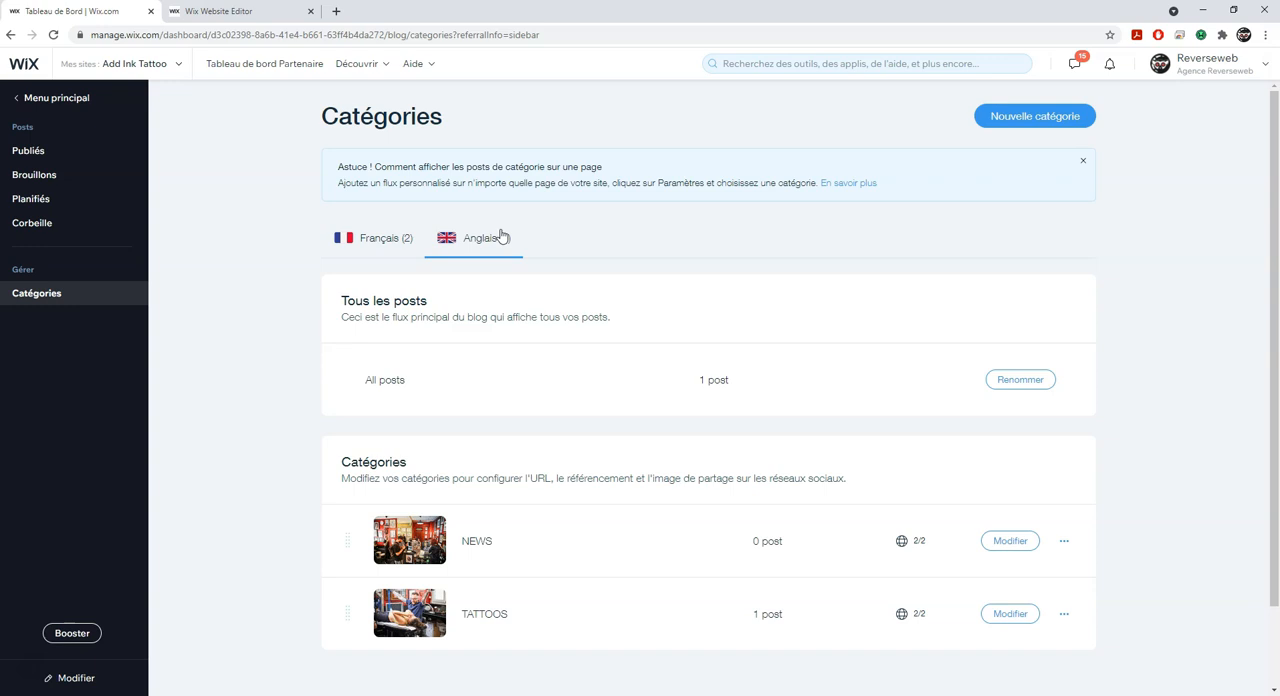
click(1015, 133)
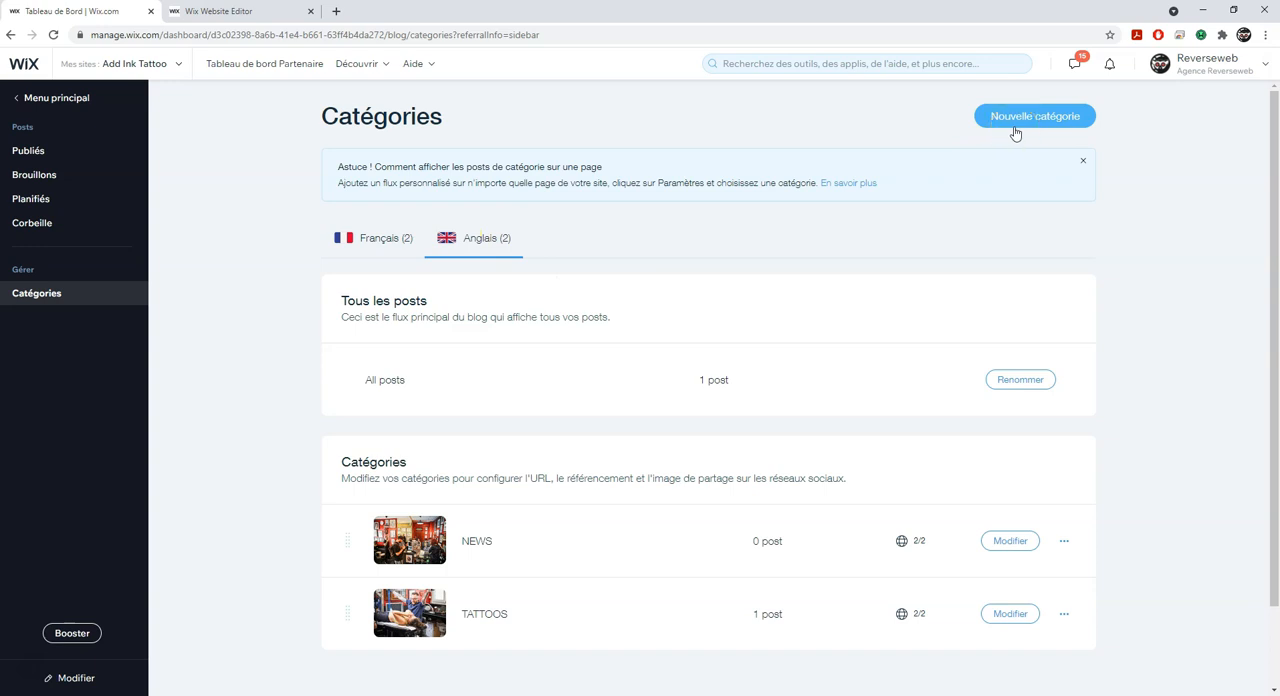